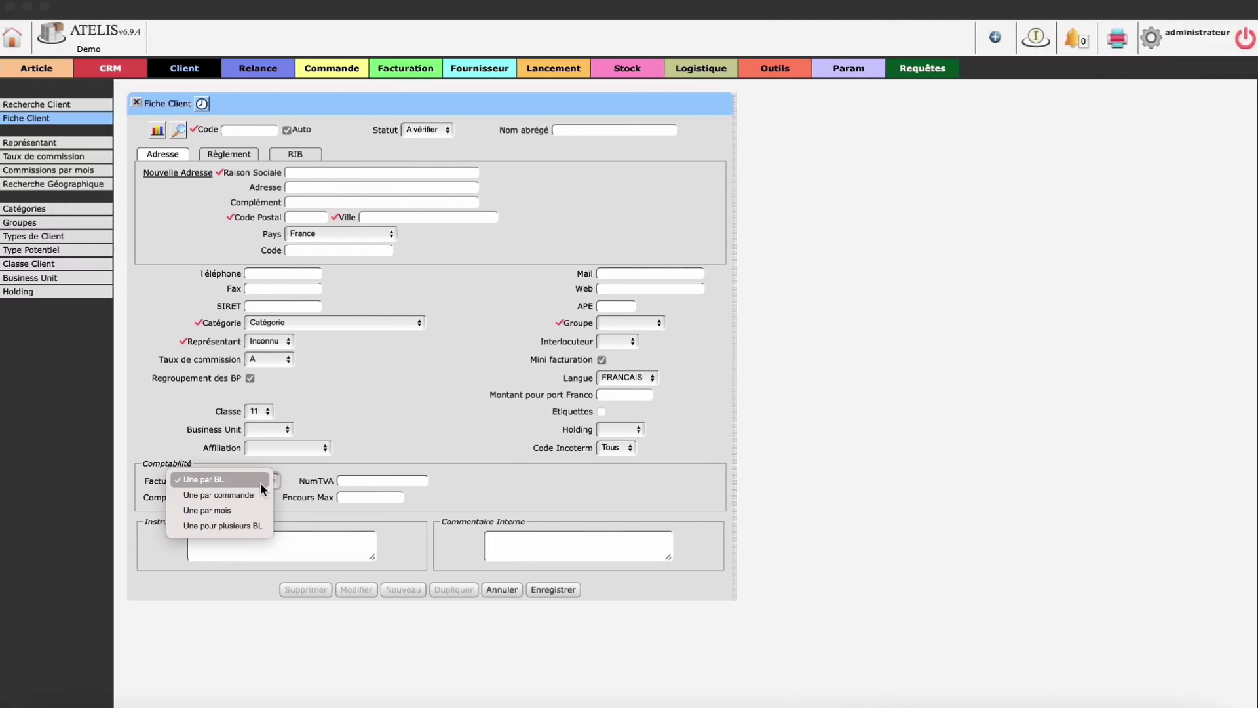
Step: Keep one invoice per delivery note, switch off Auto coding, and enter client code TEST
left_click(324, 462)
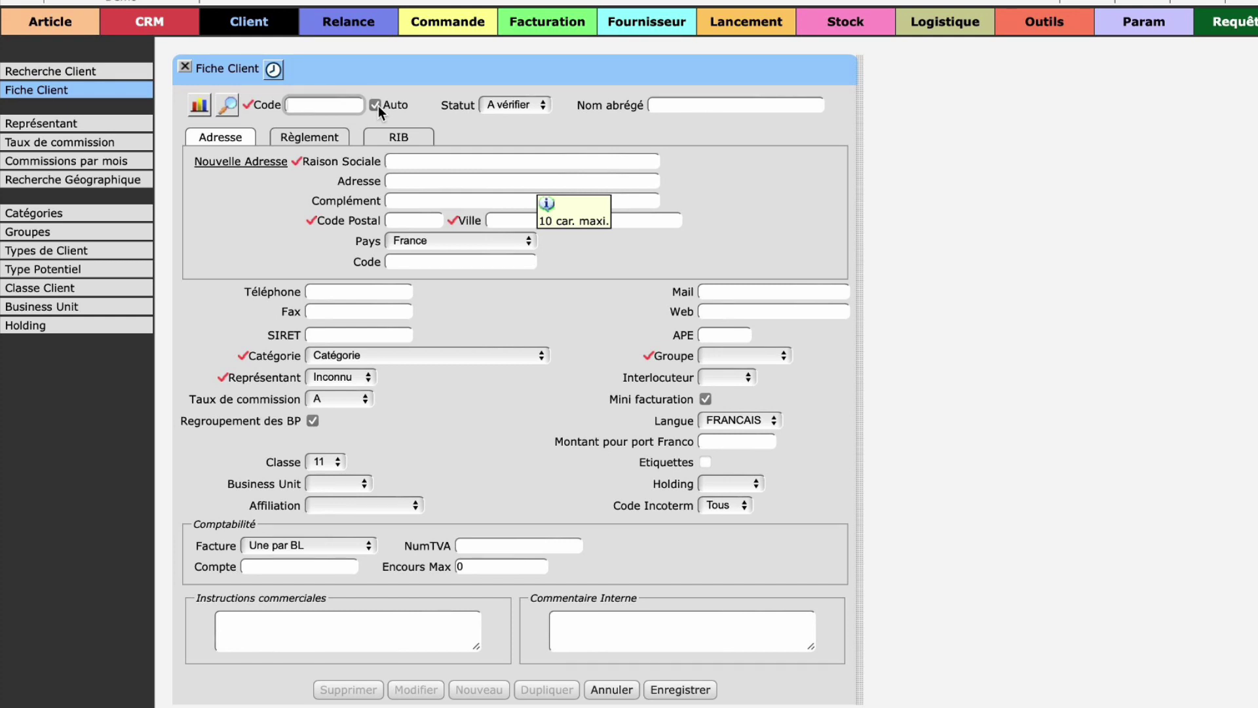
left_click(379, 105)
left_click(337, 104)
type("TEST")
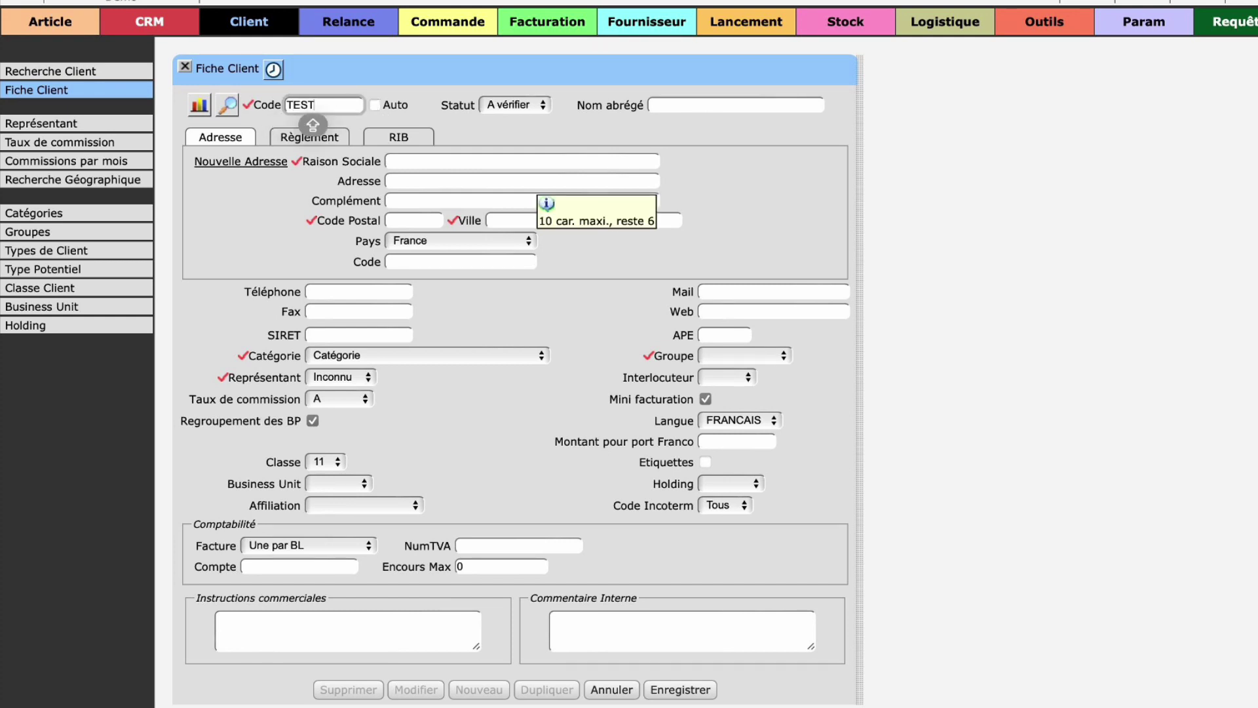
left_click(466, 113)
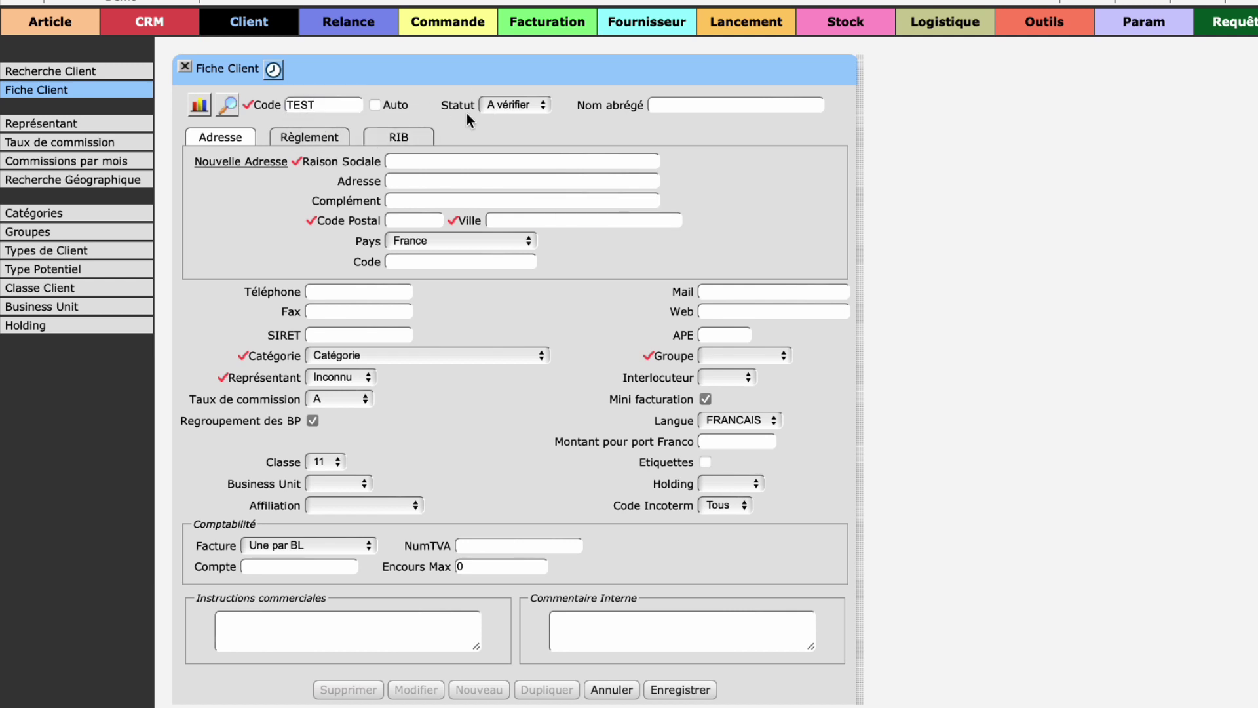
left_click(524, 109)
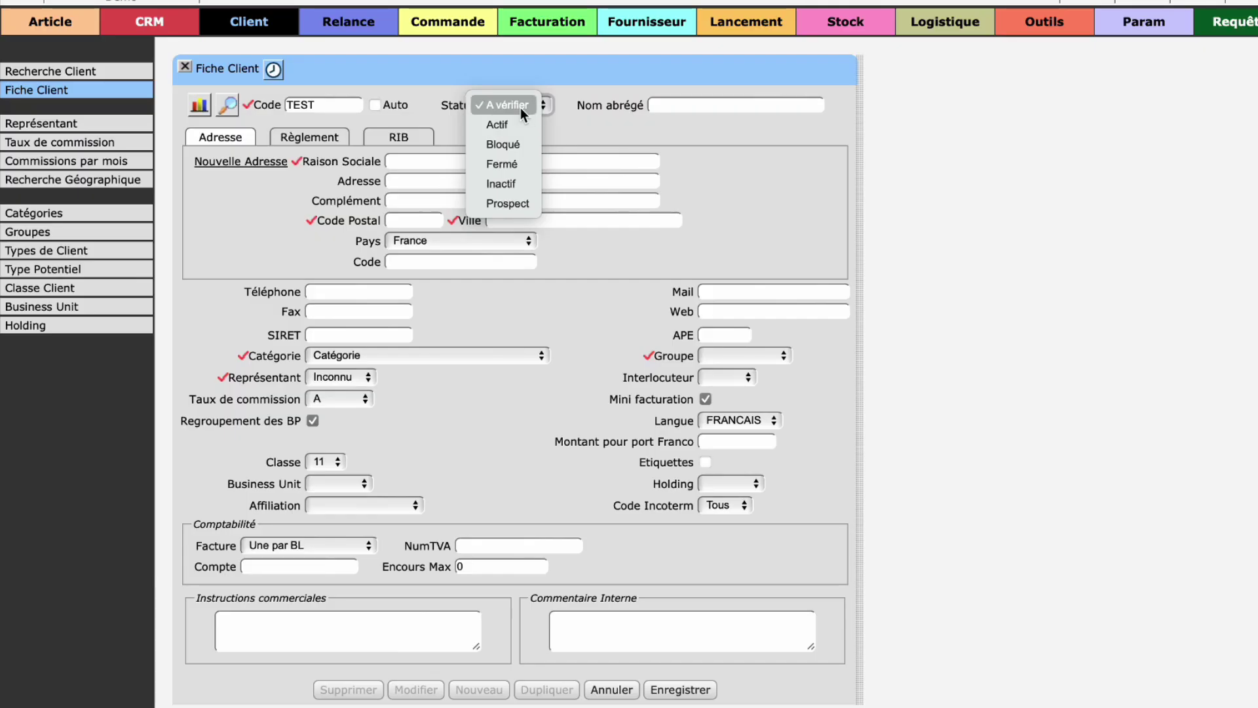
Step: Keep status A vérifier and enter TEST as both short name and company name
left_click(605, 105)
left_click(827, 106)
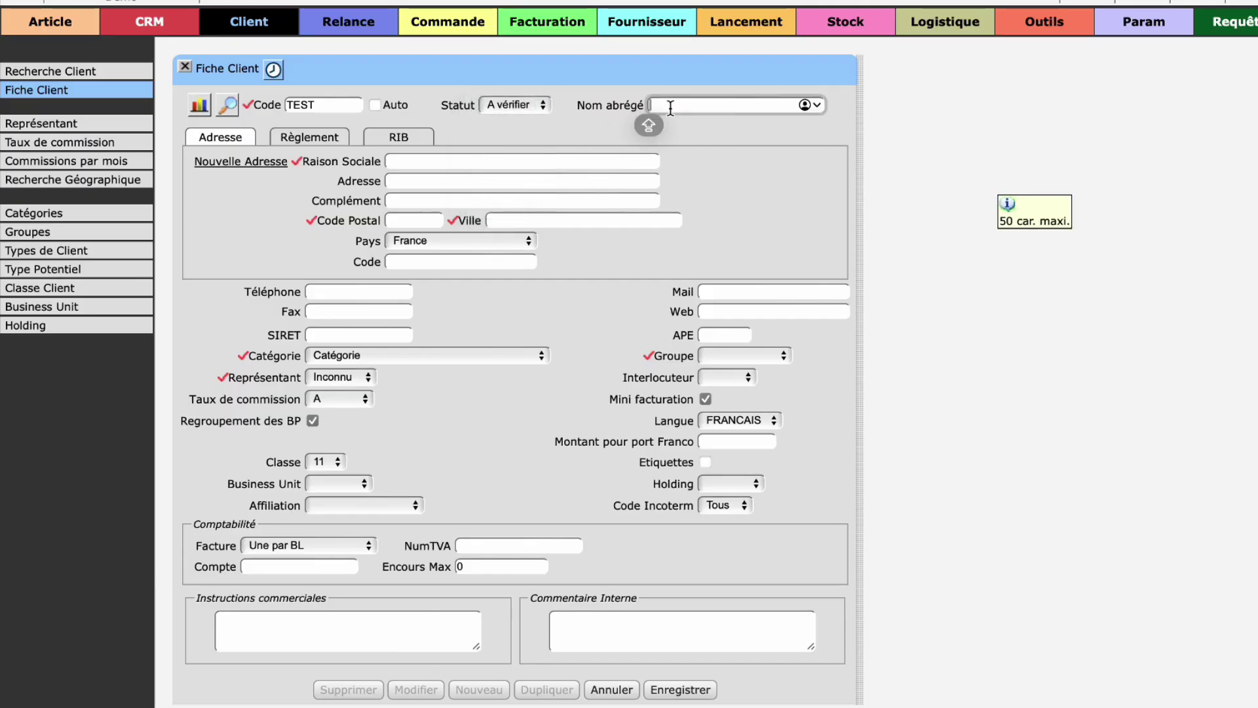
type("TEST")
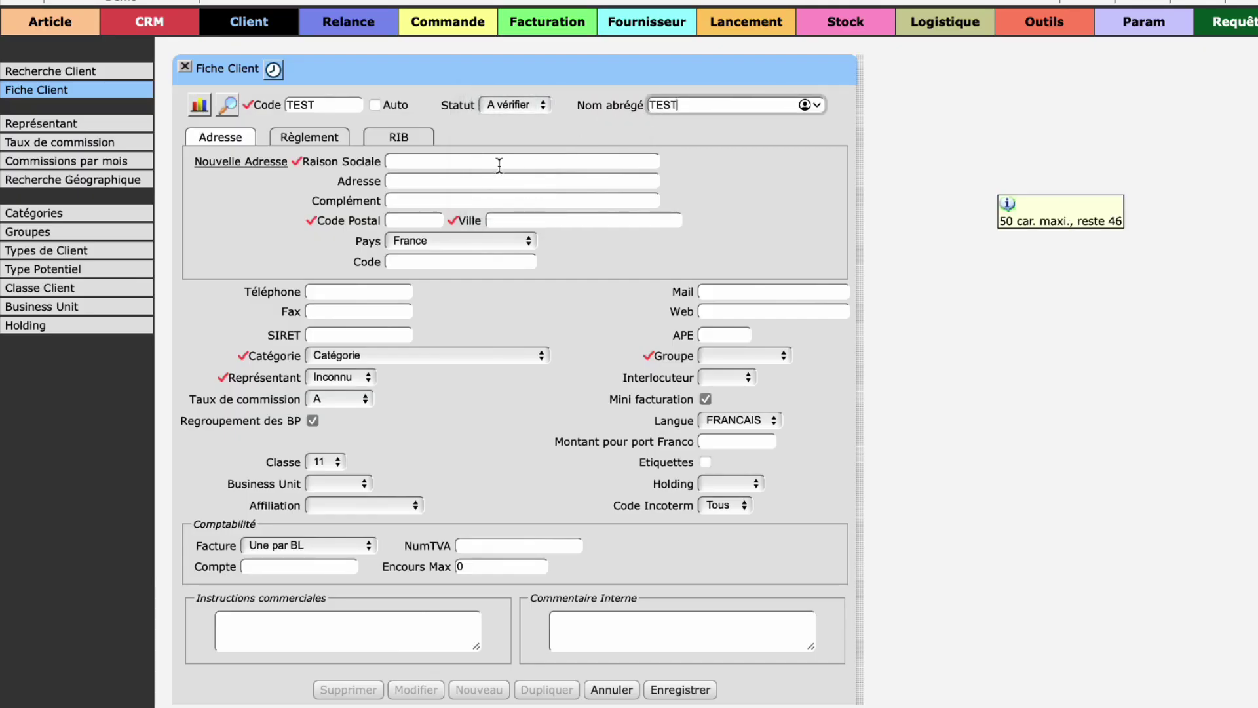
left_click(476, 164)
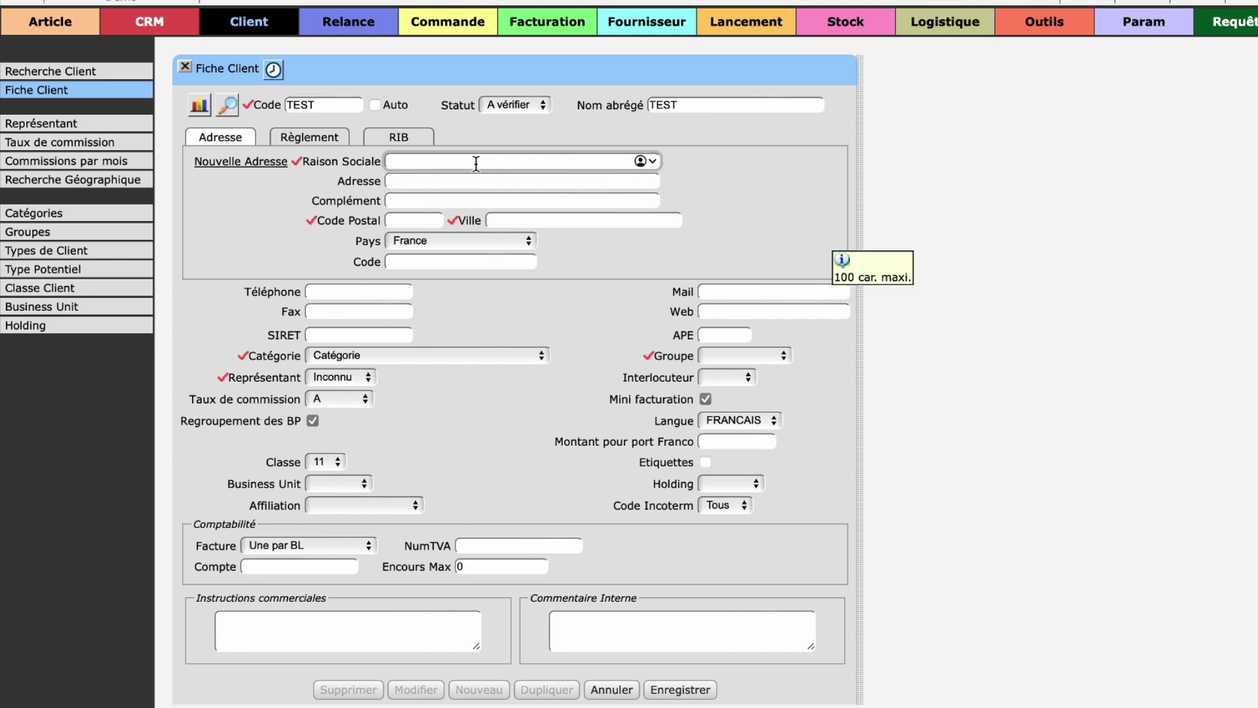
type("TEST")
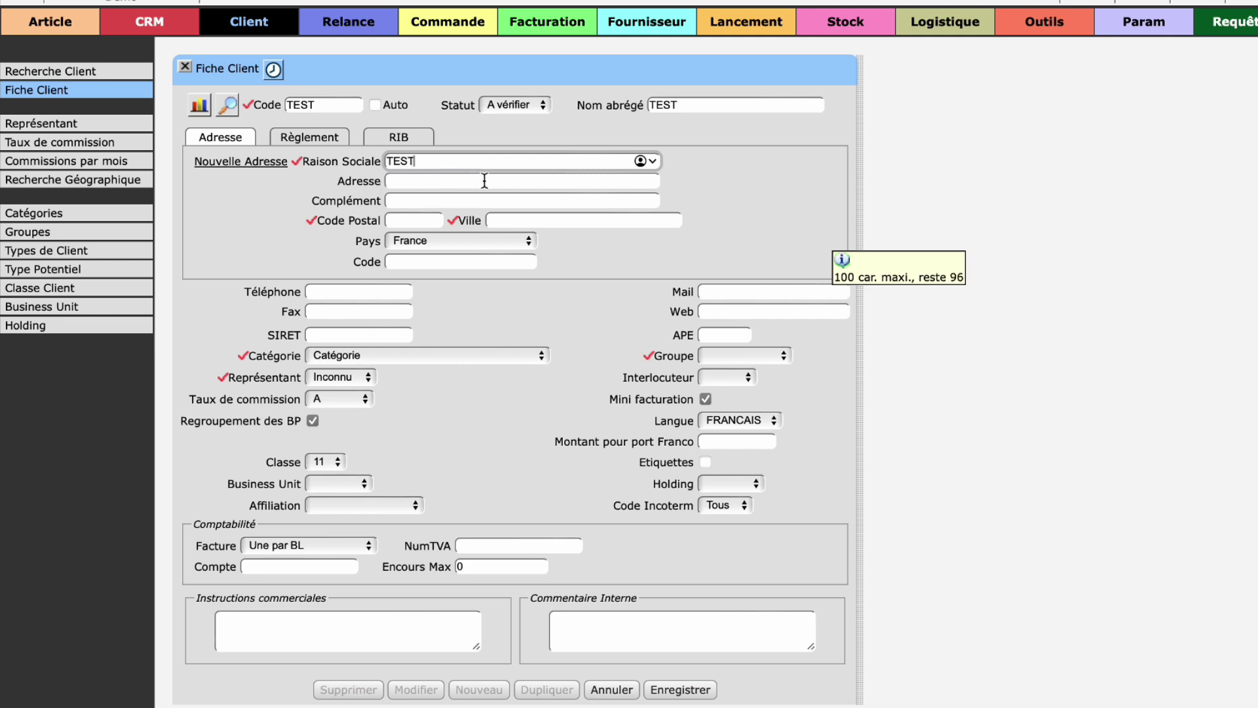
left_click(483, 178)
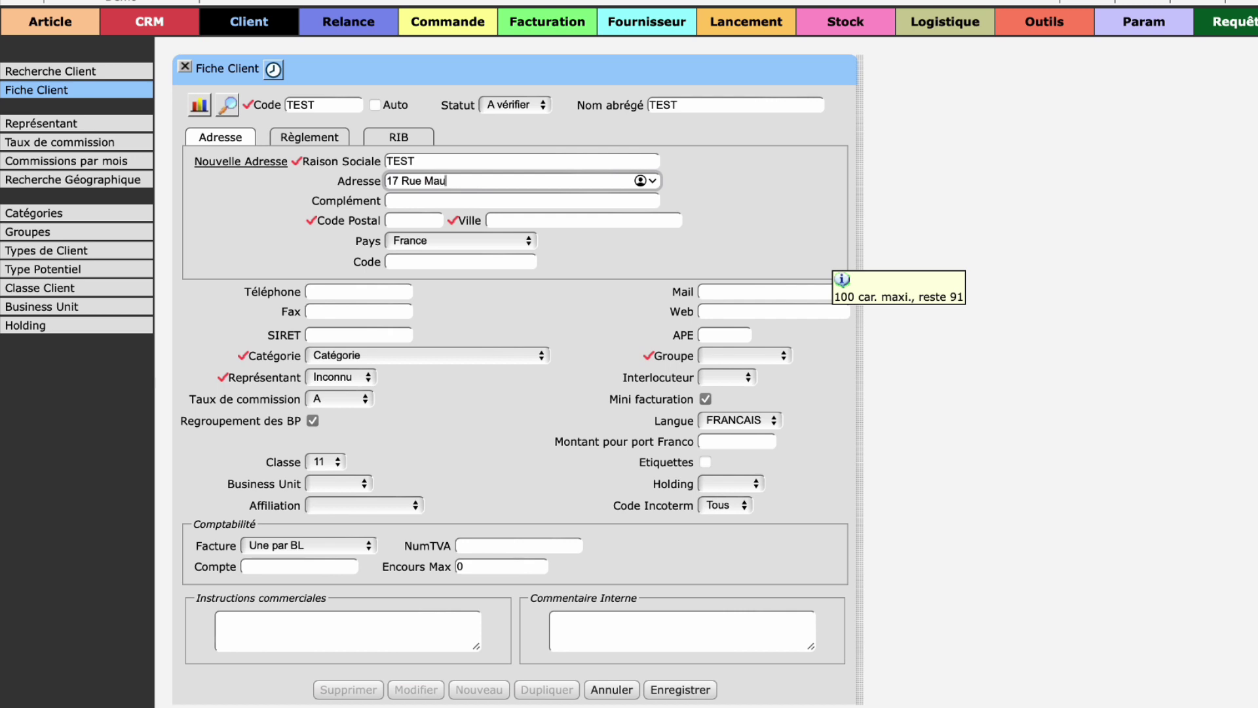
key("Return")
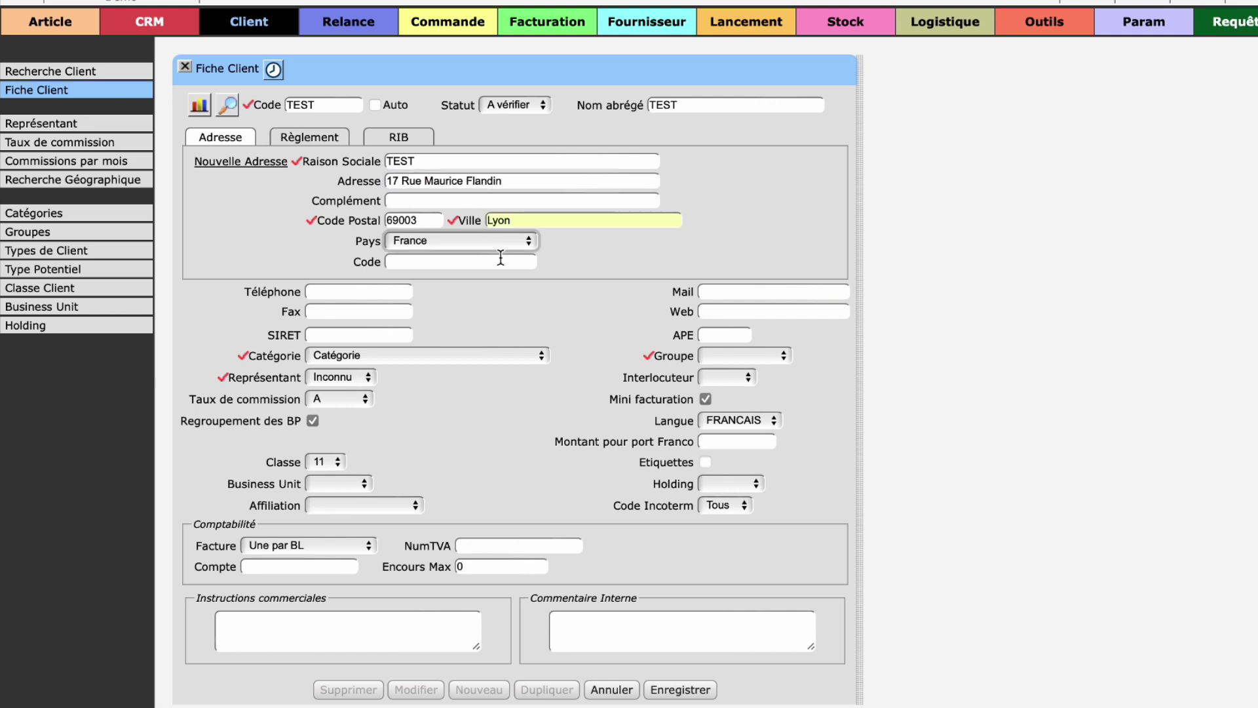
left_click(500, 258)
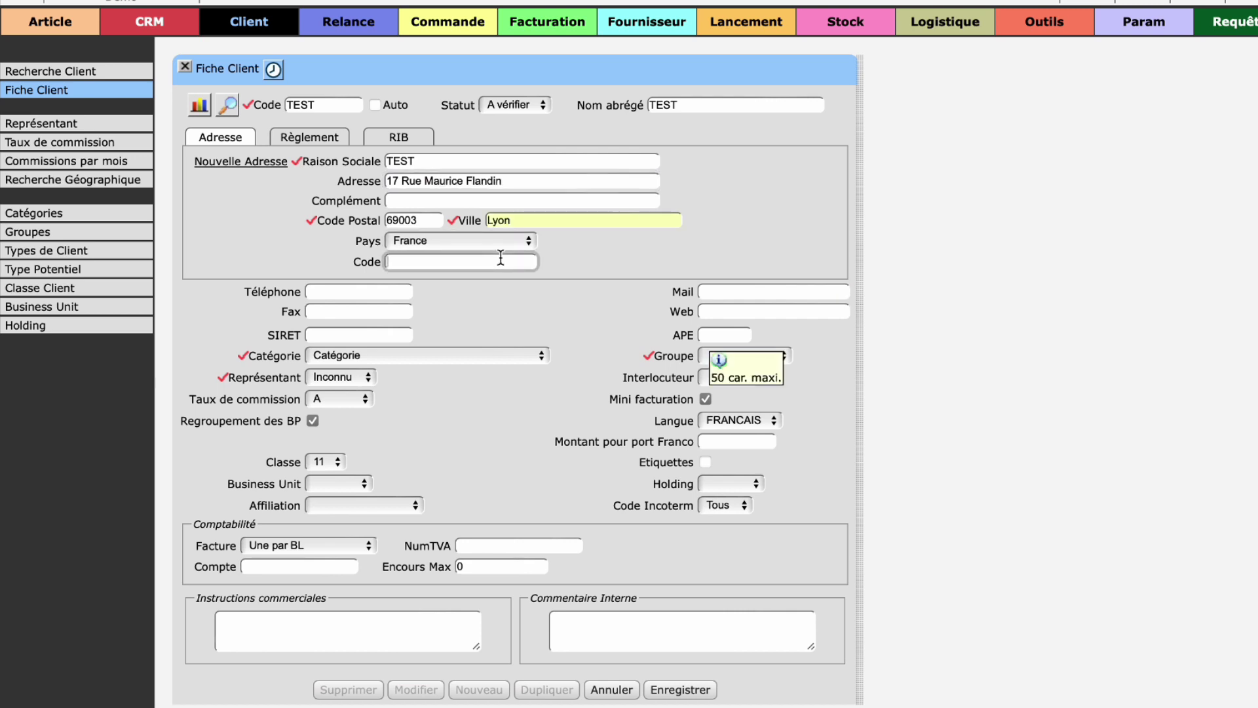
left_click(375, 293)
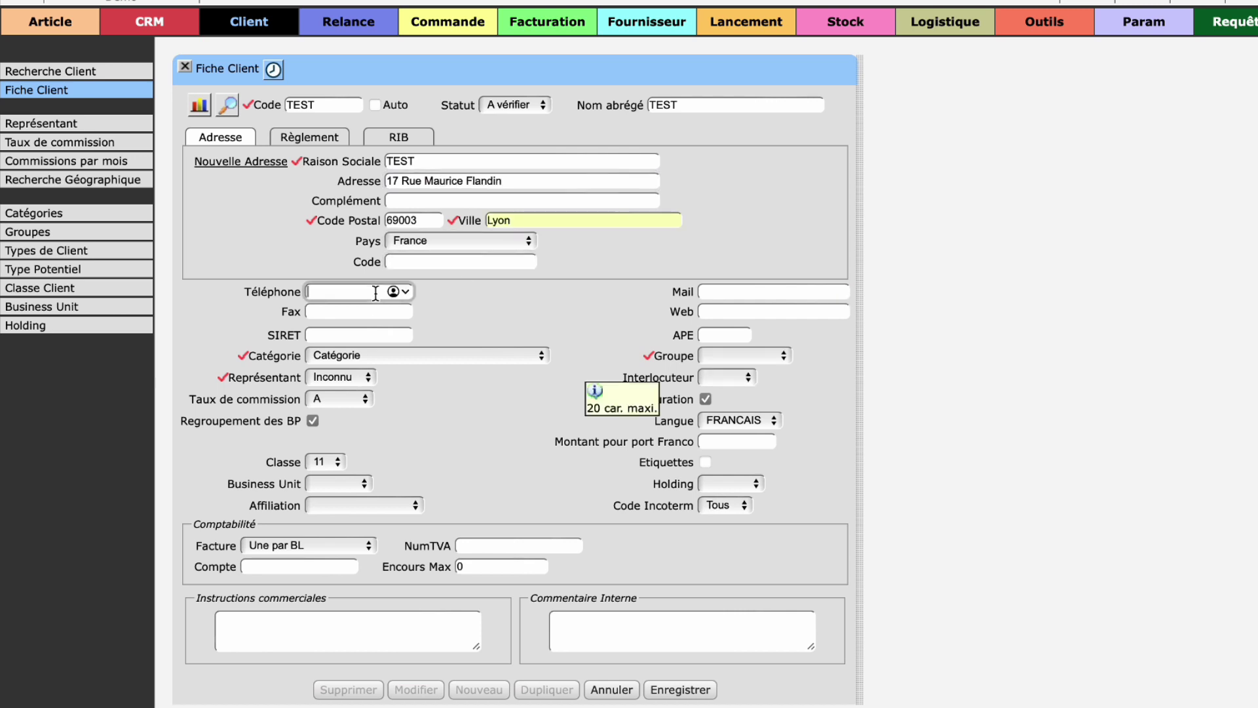
Step: Set category Catégorie 2, sales representative Principal and commission rate A
left_click(358, 336)
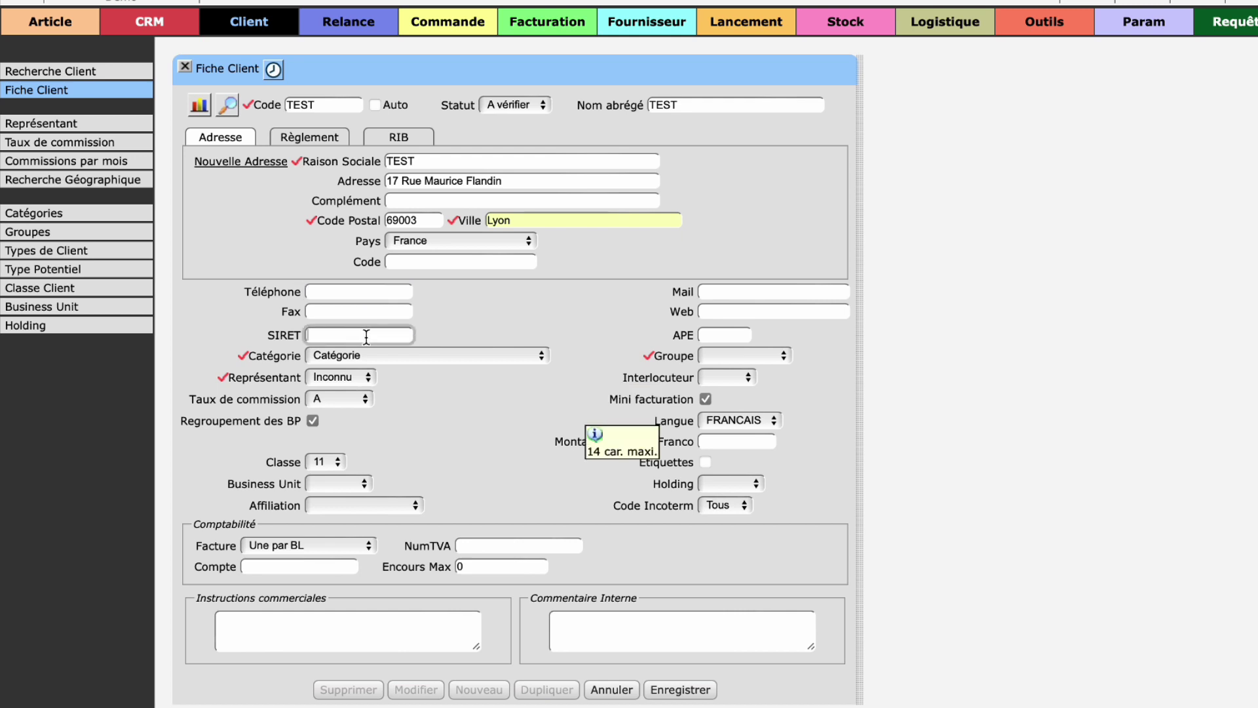
left_click(758, 293)
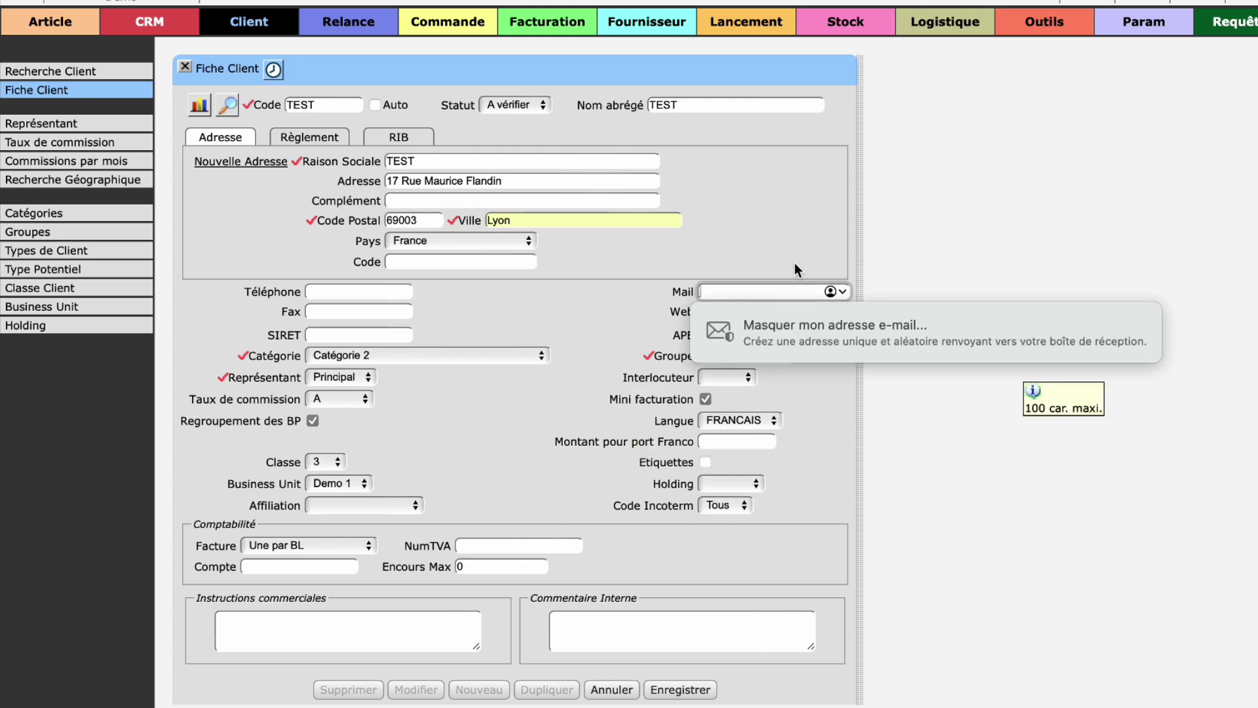
left_click(735, 312)
left_click(725, 336)
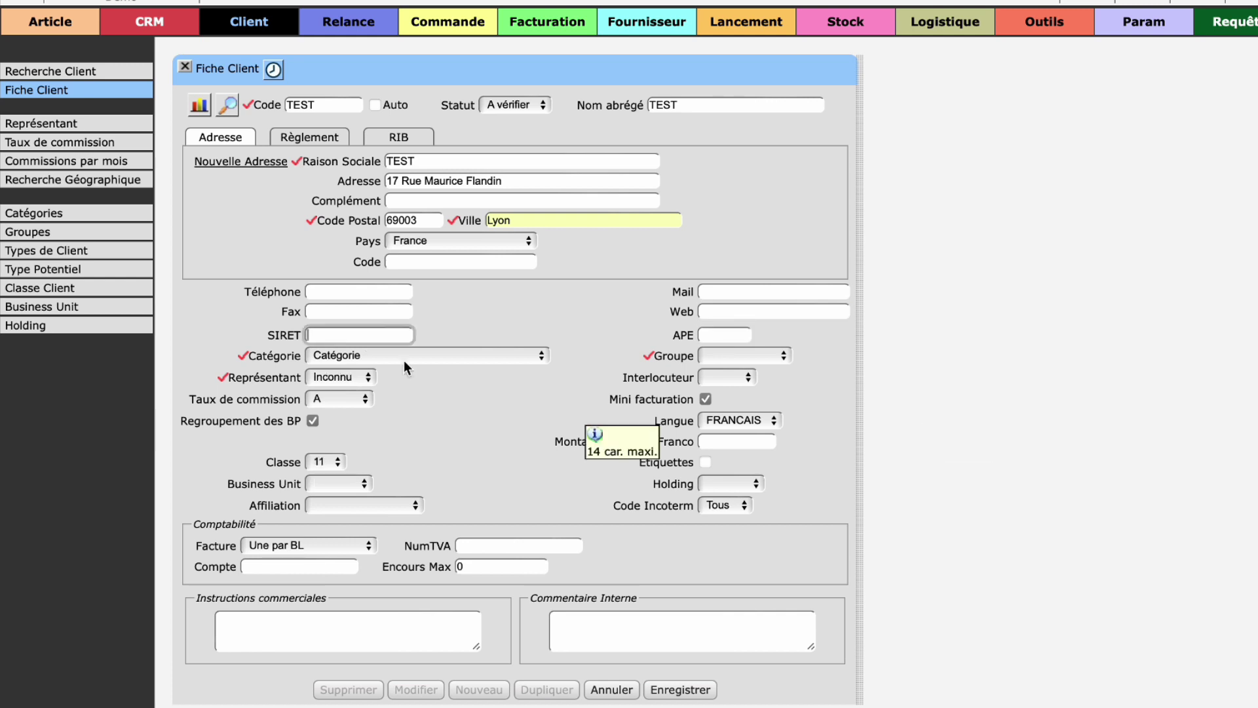
left_click(404, 360)
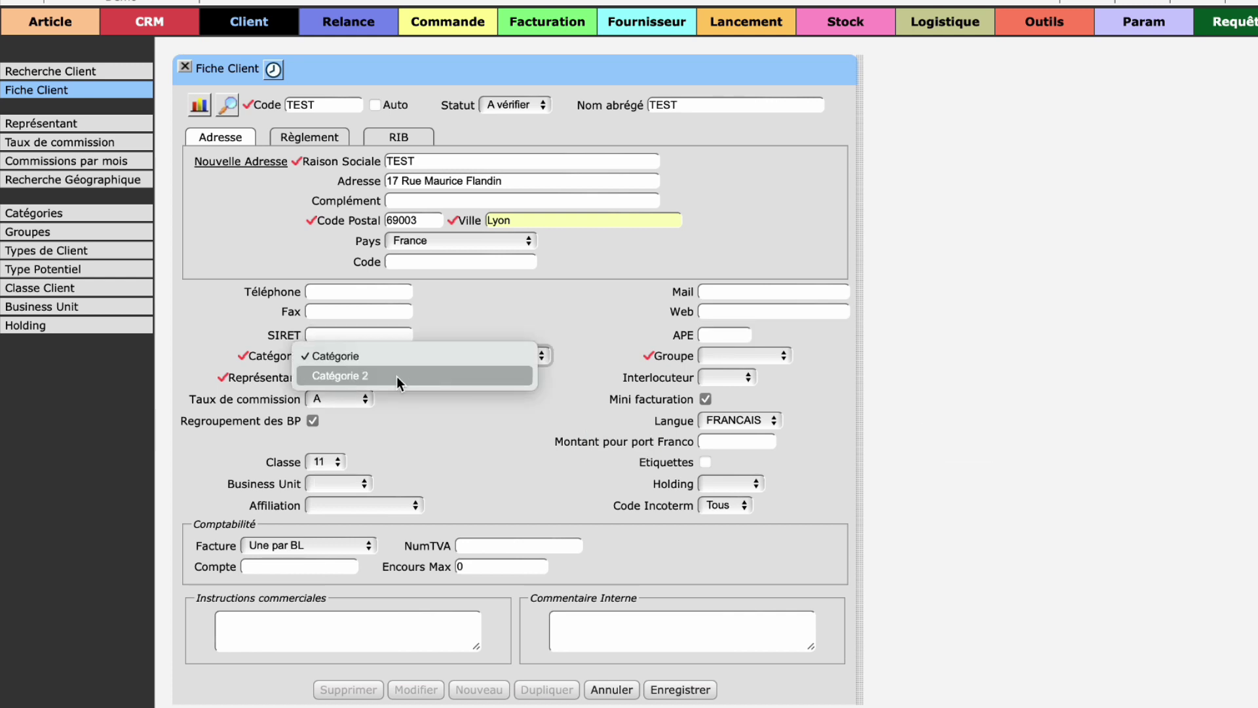
left_click(395, 375)
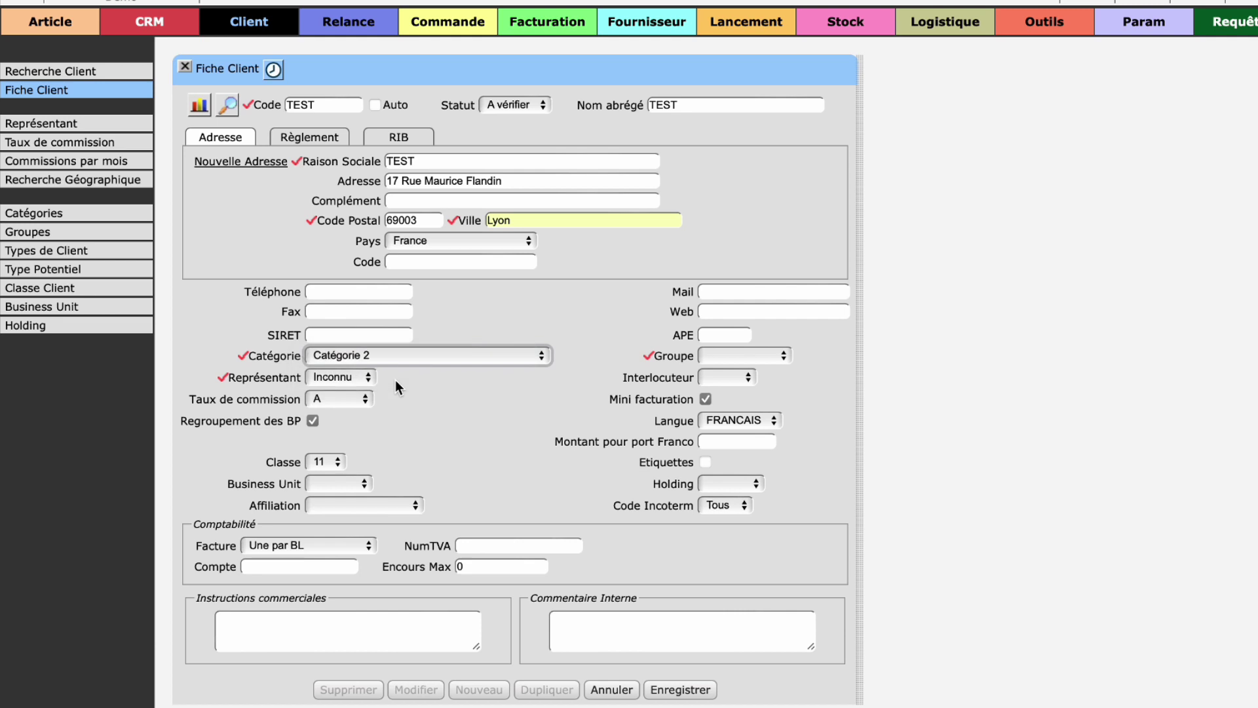
left_click(350, 378)
left_click(340, 403)
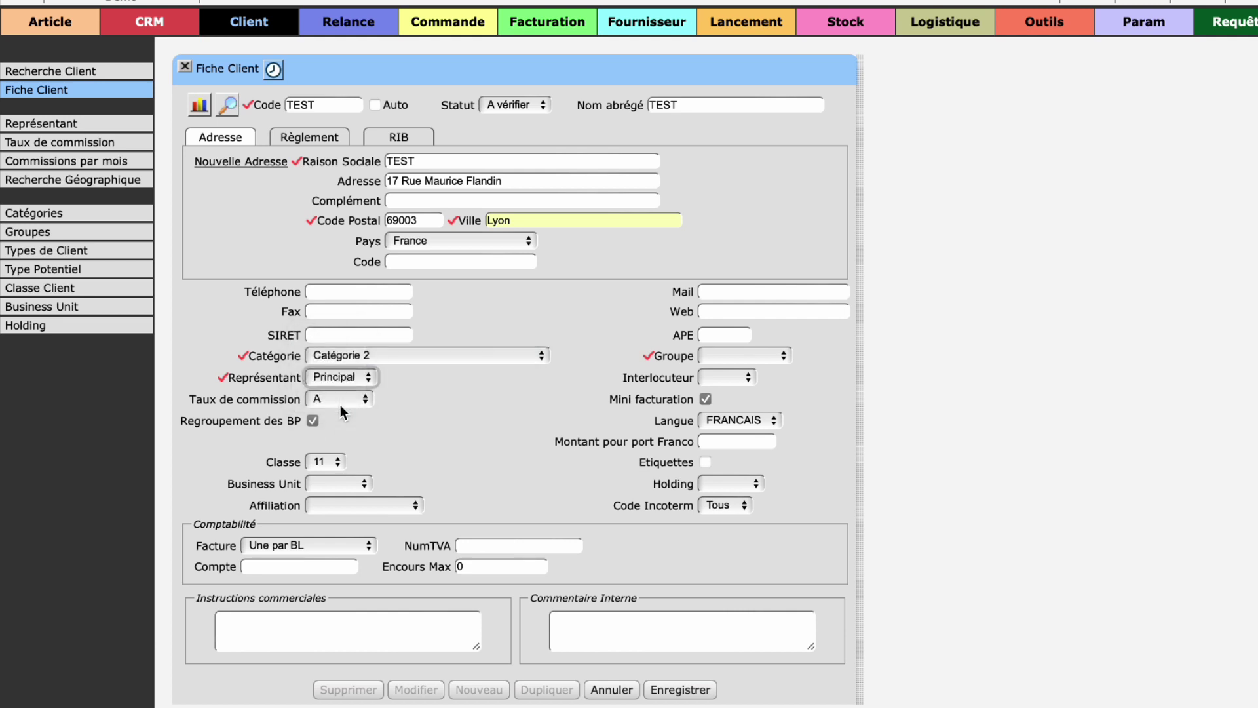
left_click(337, 403)
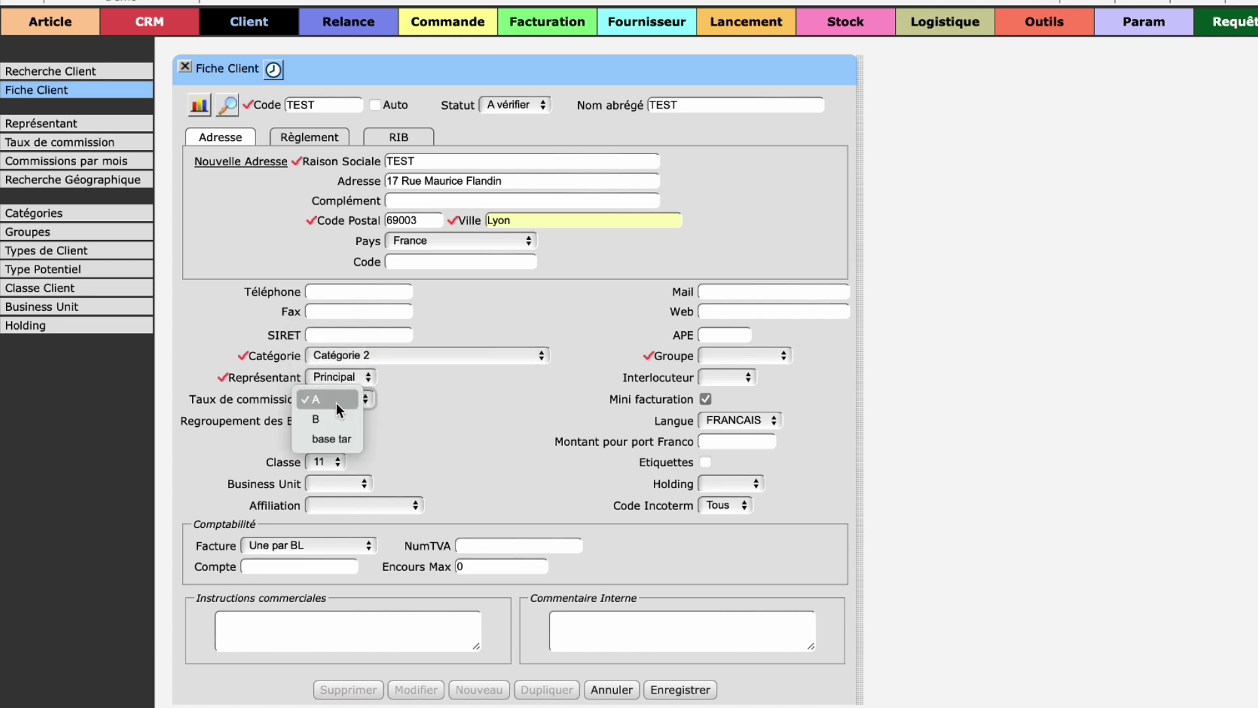
left_click(325, 400)
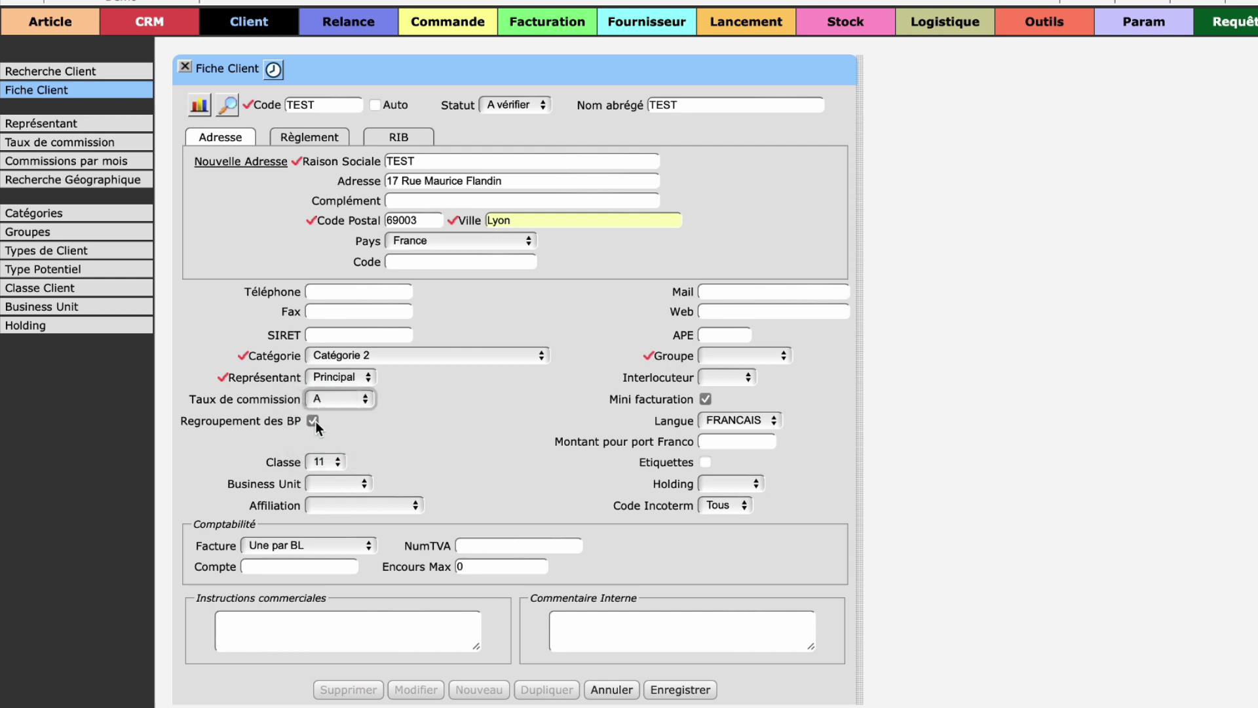
Step: Set client class 3 and business unit Demo 1, leaving affiliation blank
left_click(338, 463)
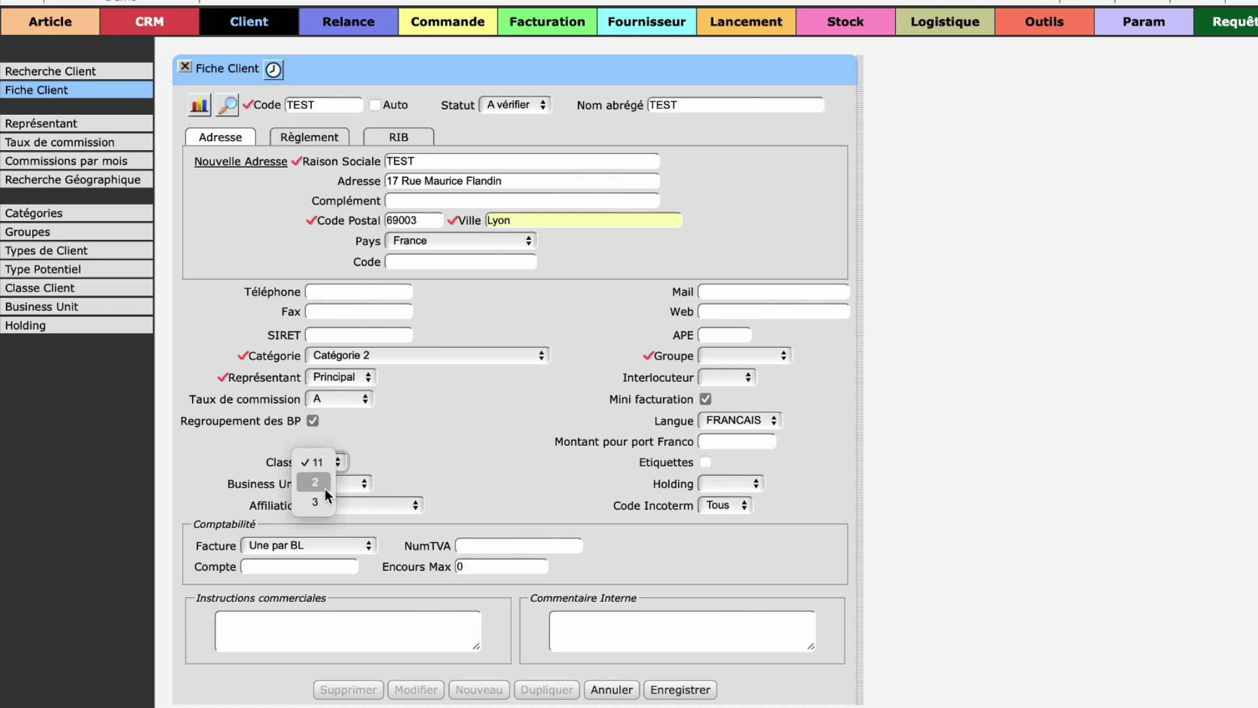
left_click(321, 500)
left_click(339, 483)
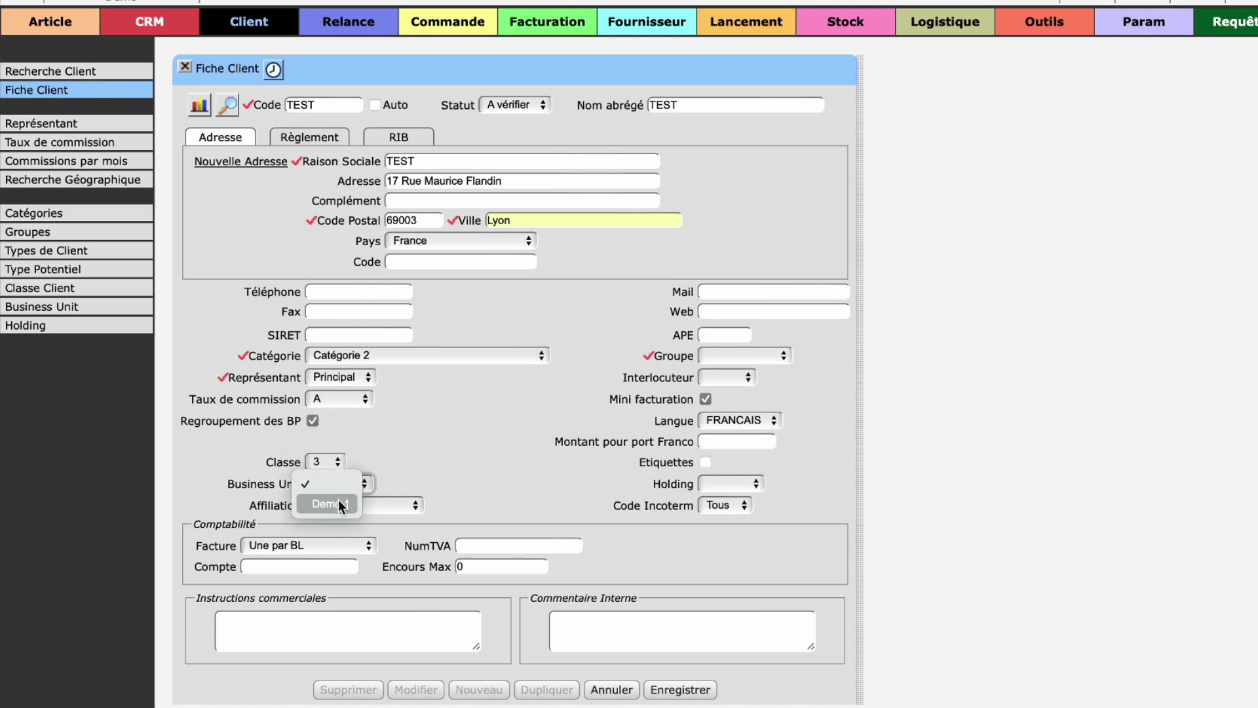
left_click(338, 501)
left_click(339, 501)
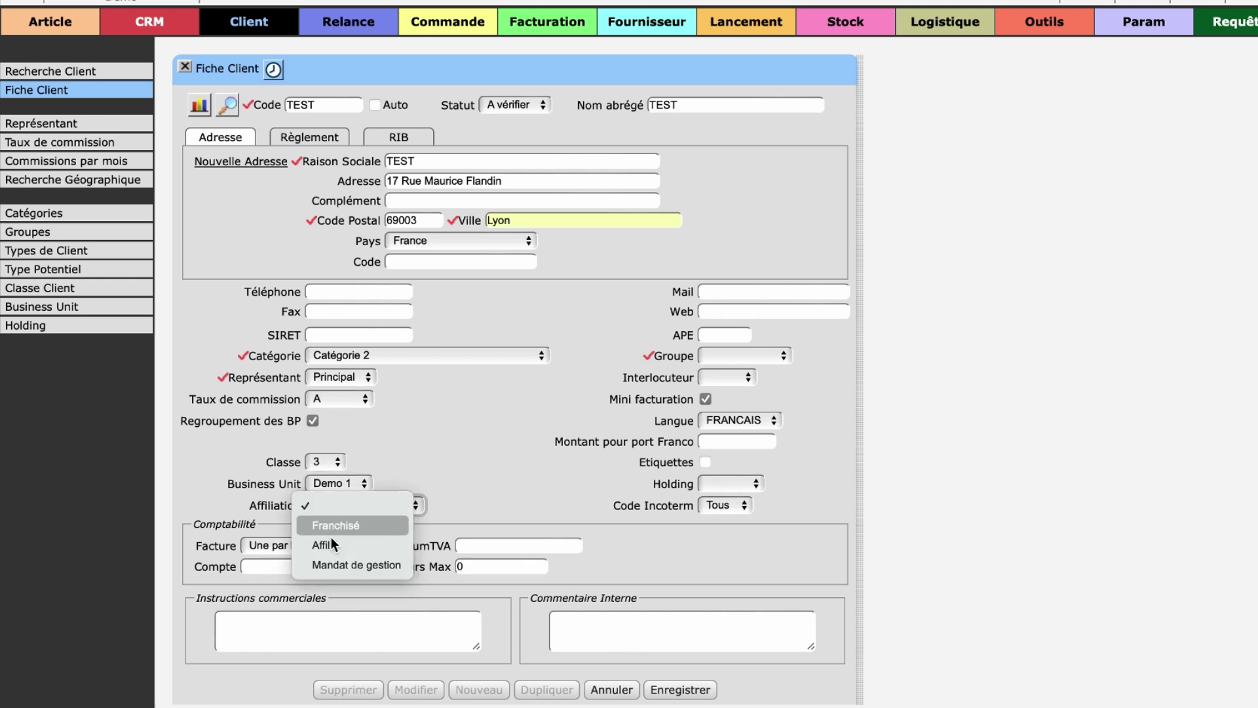
left_click(341, 503)
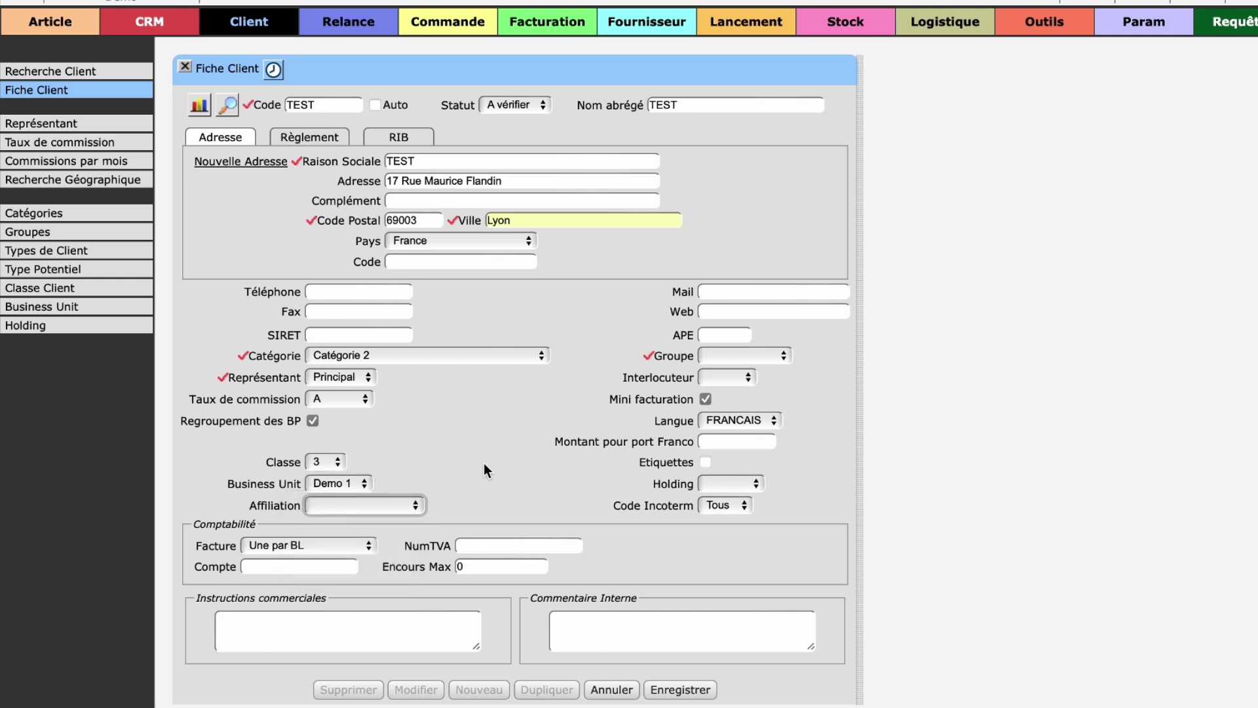
left_click(725, 338)
Step: Set group Groupe client and contact Test, toggle mini facturation, and keep language FRANCAIS
left_click(725, 359)
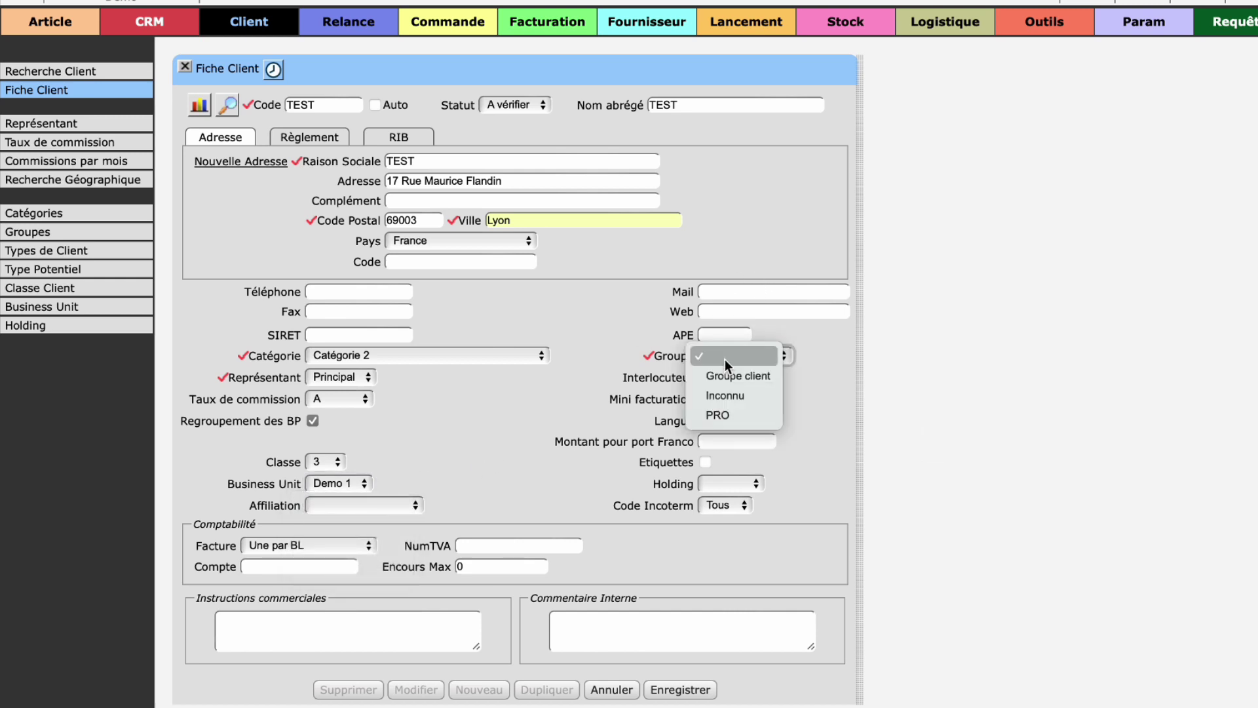
left_click(729, 369)
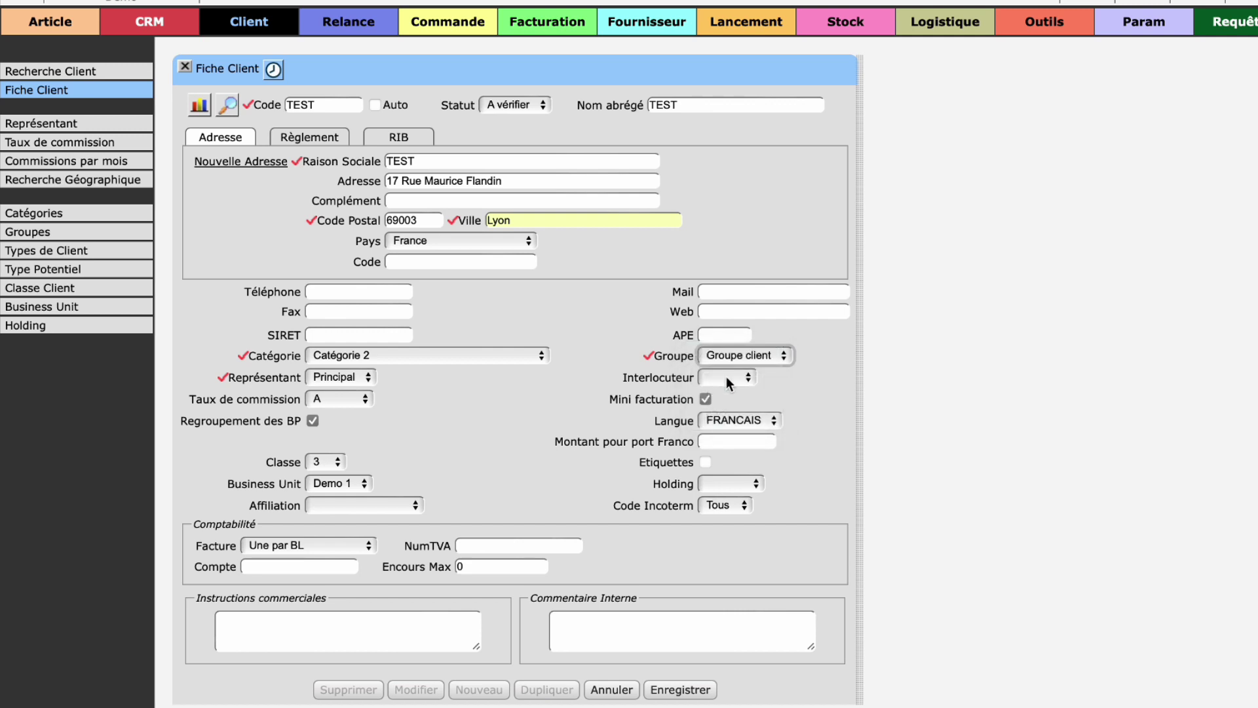
left_click(727, 377)
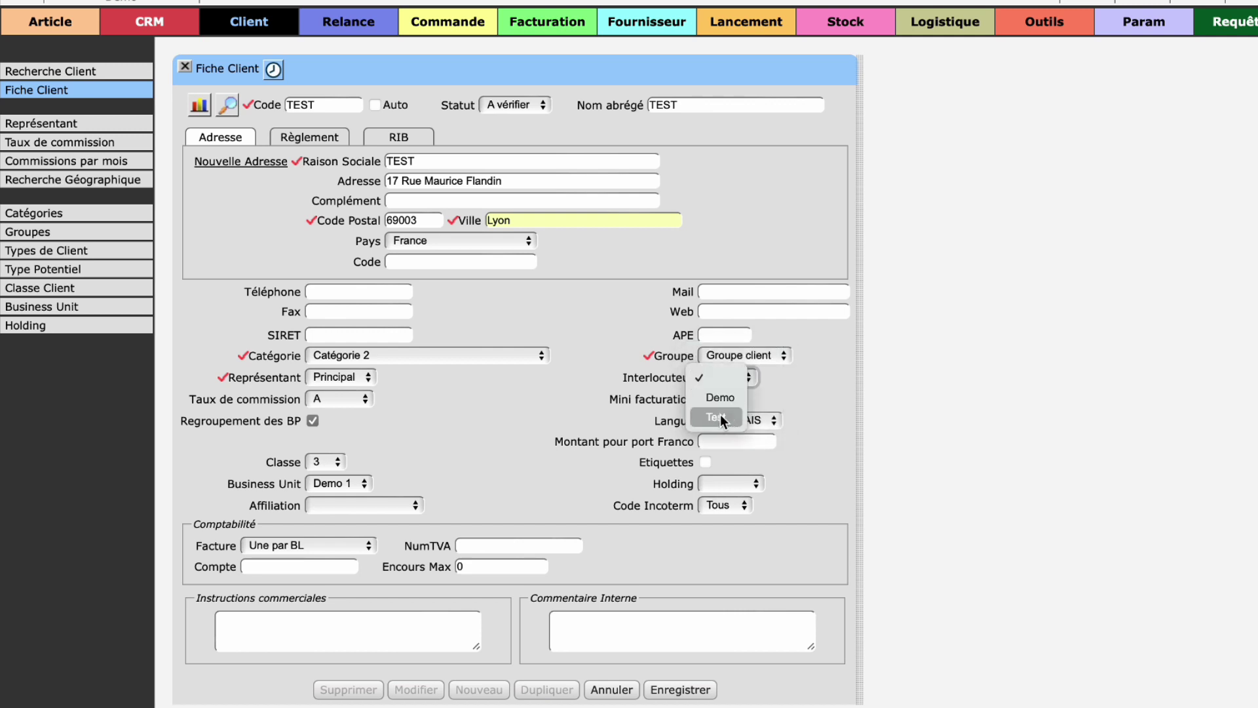
left_click(721, 415)
left_click(706, 398)
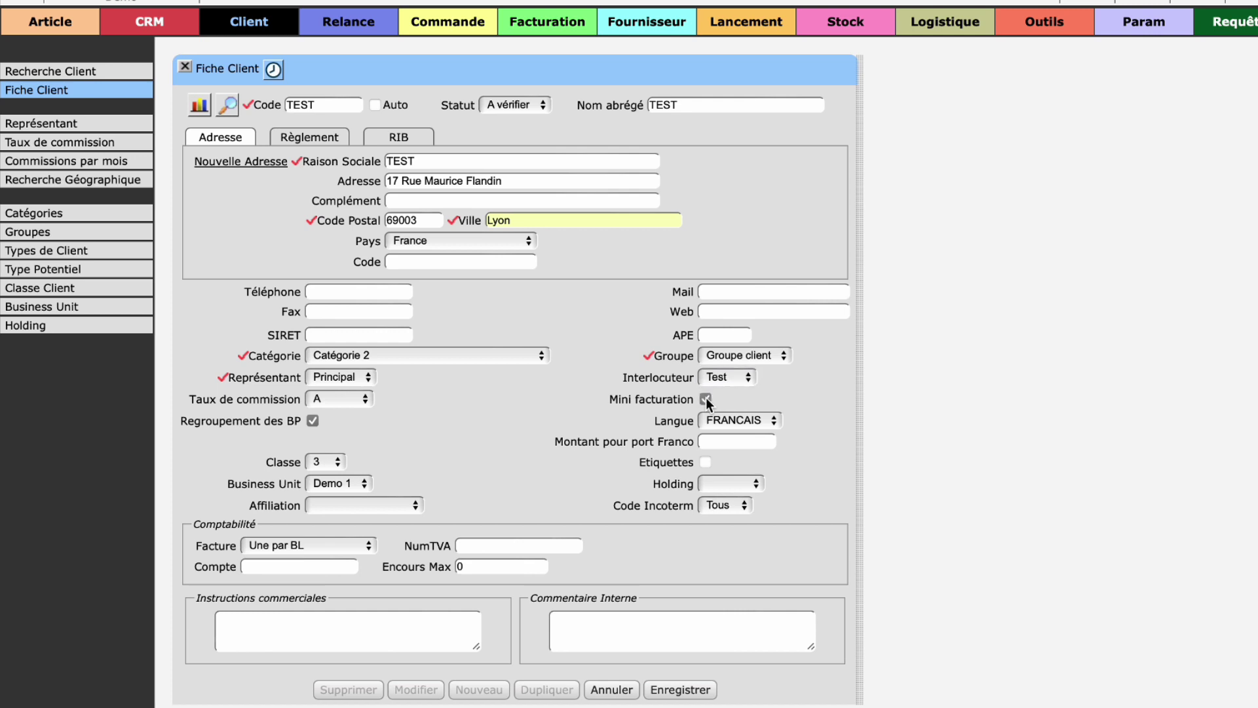
left_click(724, 419)
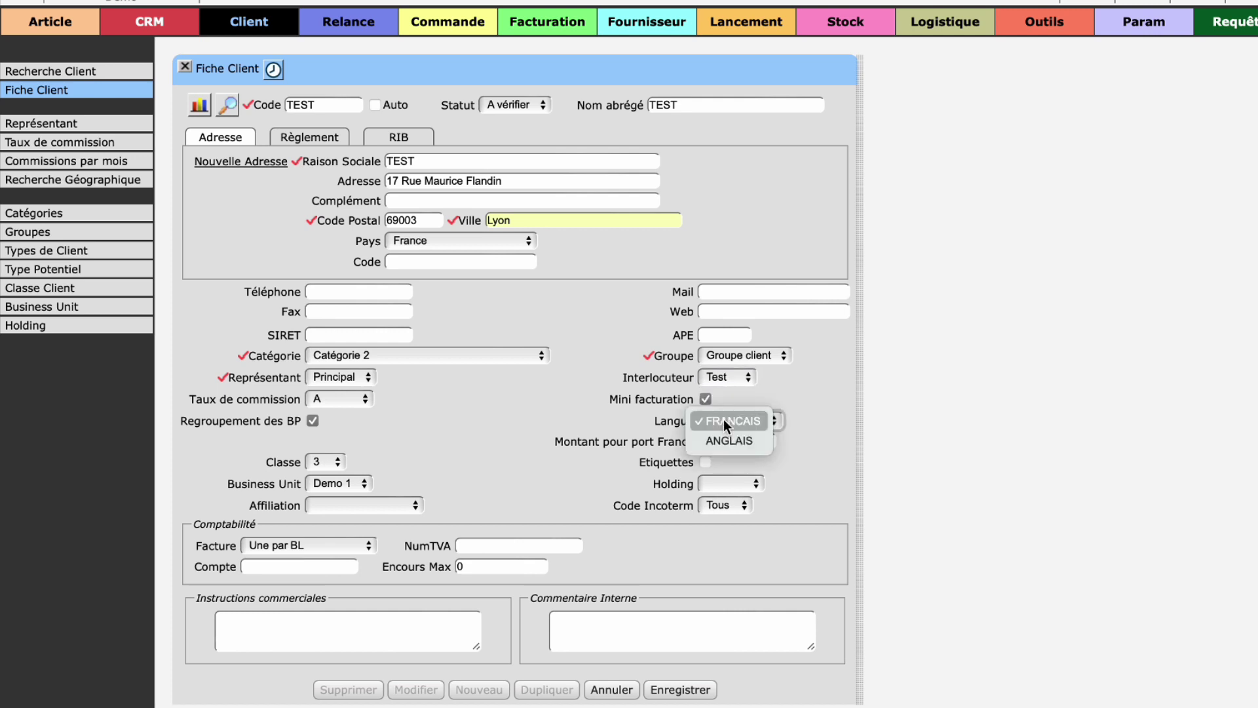
left_click(773, 384)
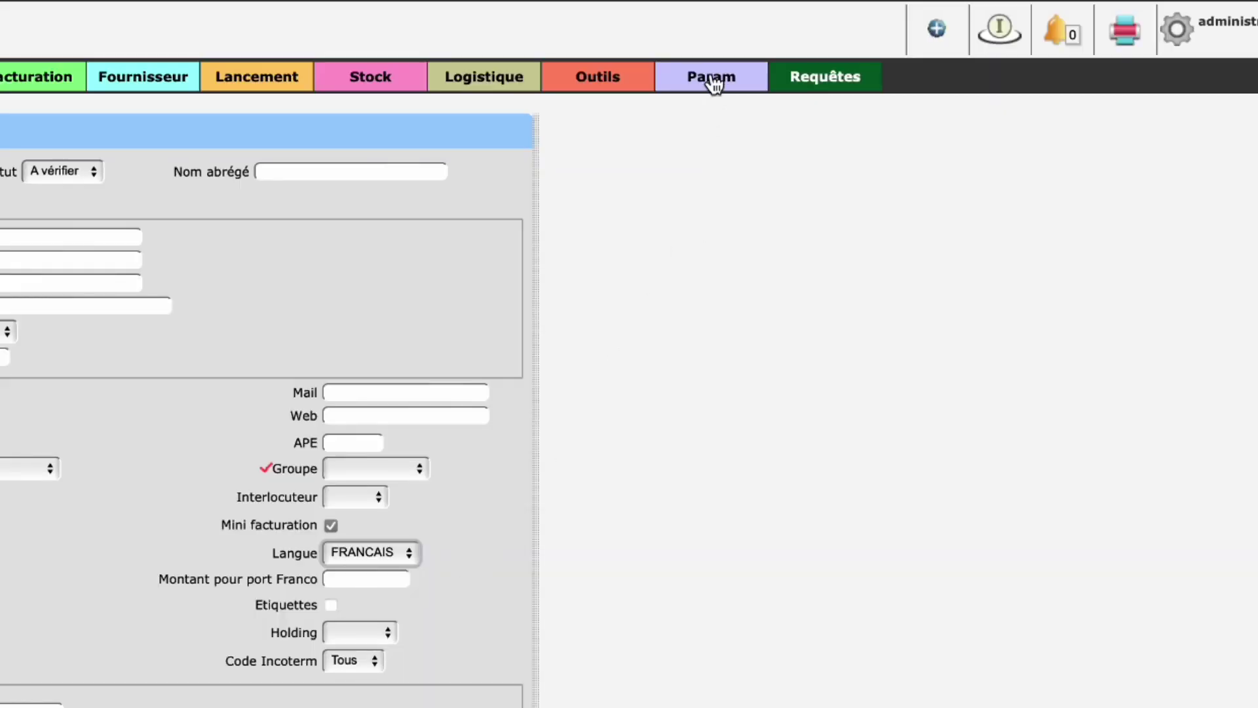
right_click(1146, 23)
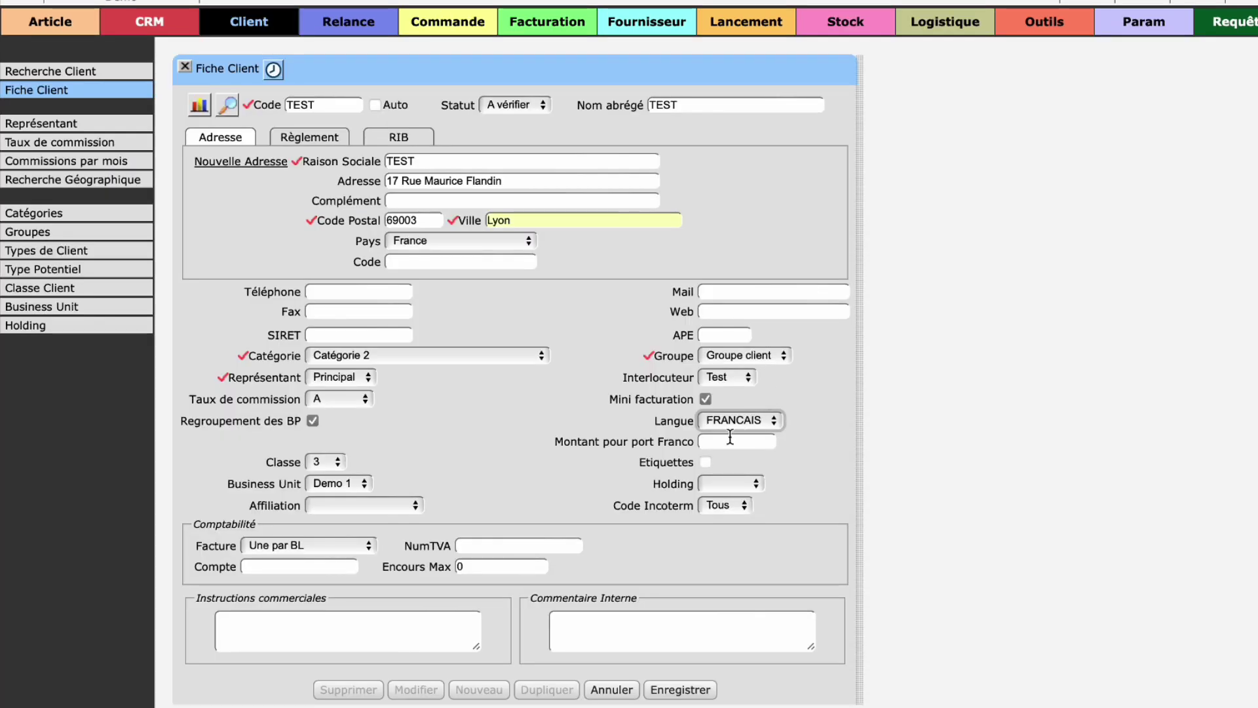
Step: Toggle Etiquettes, attach holding Holding, and keep Incoterm code Tous
left_click(728, 438)
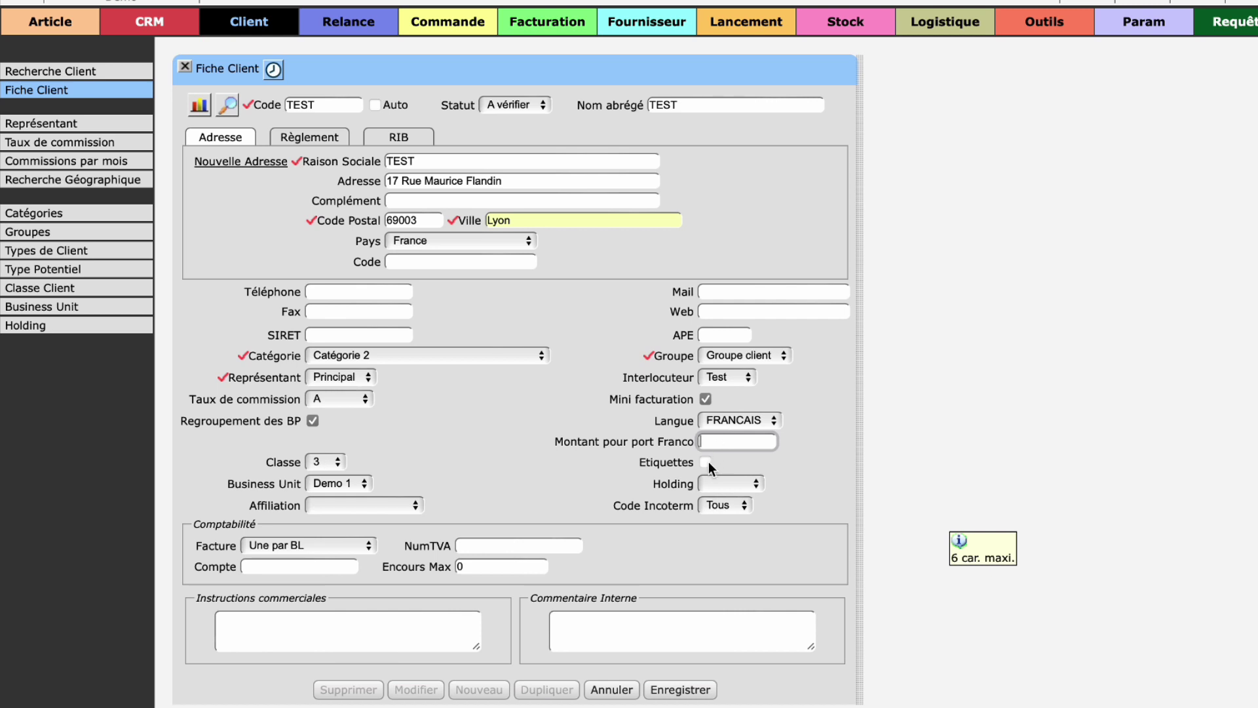
left_click(706, 462)
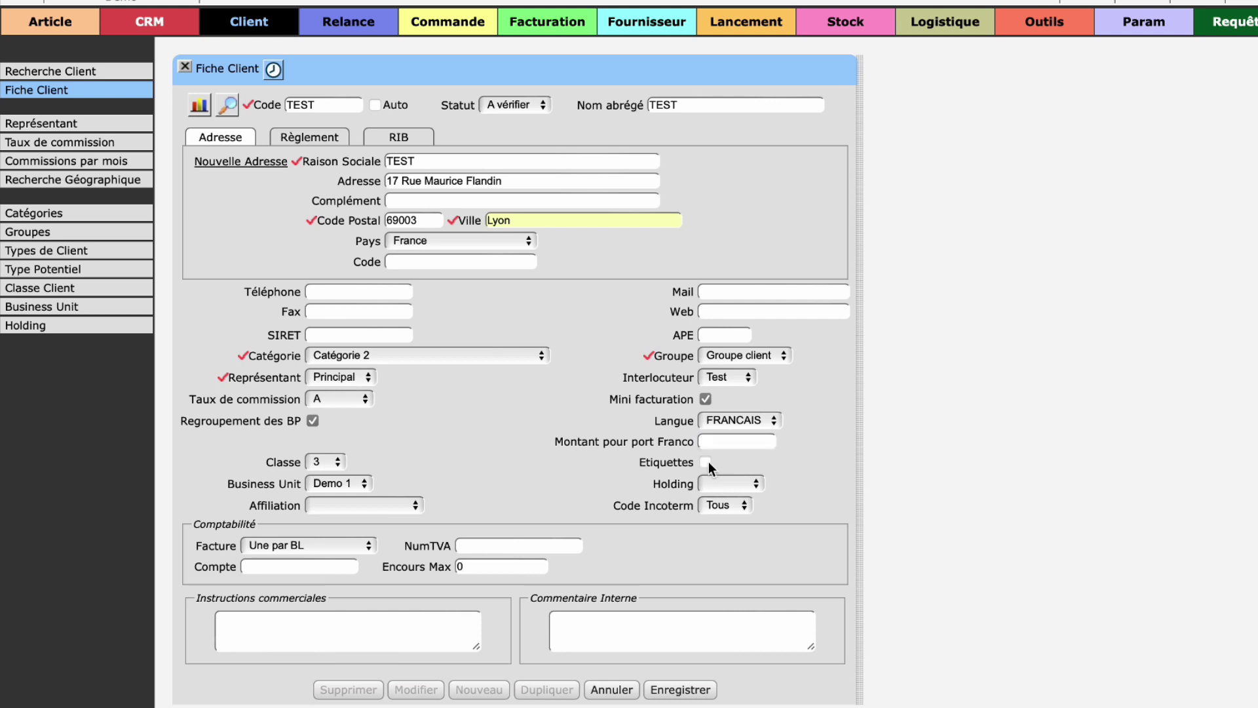
left_click(711, 481)
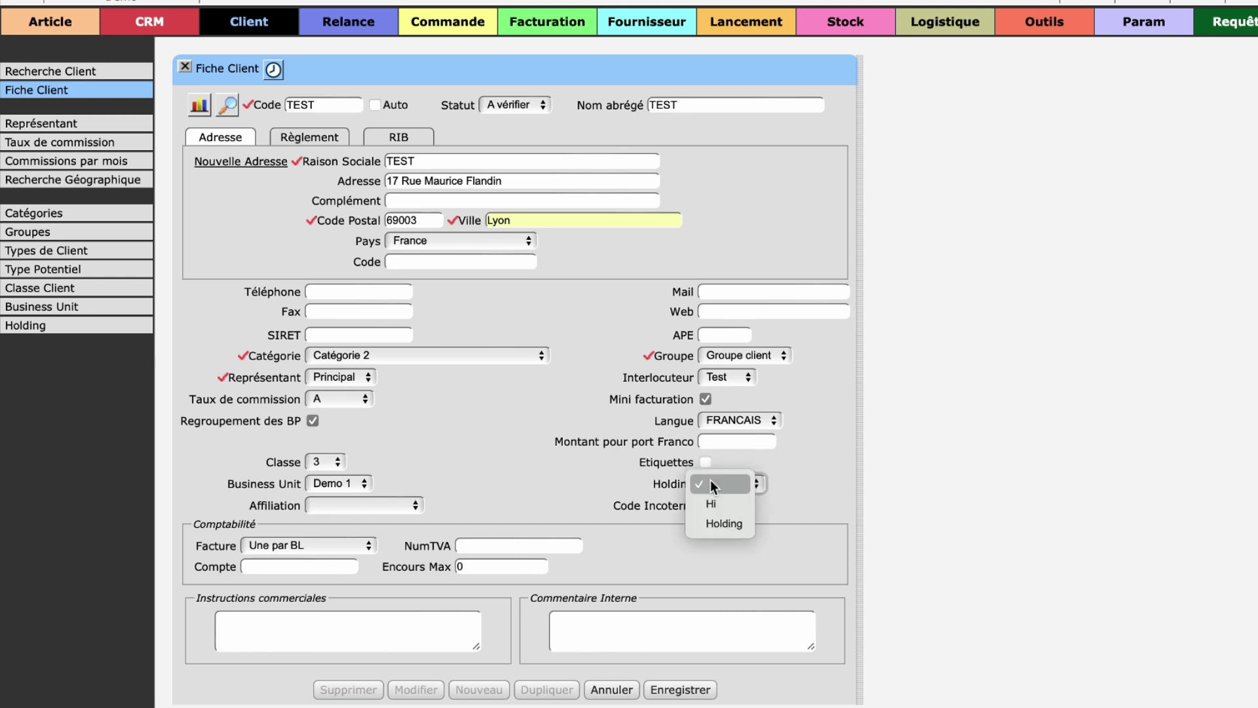
left_click(707, 523)
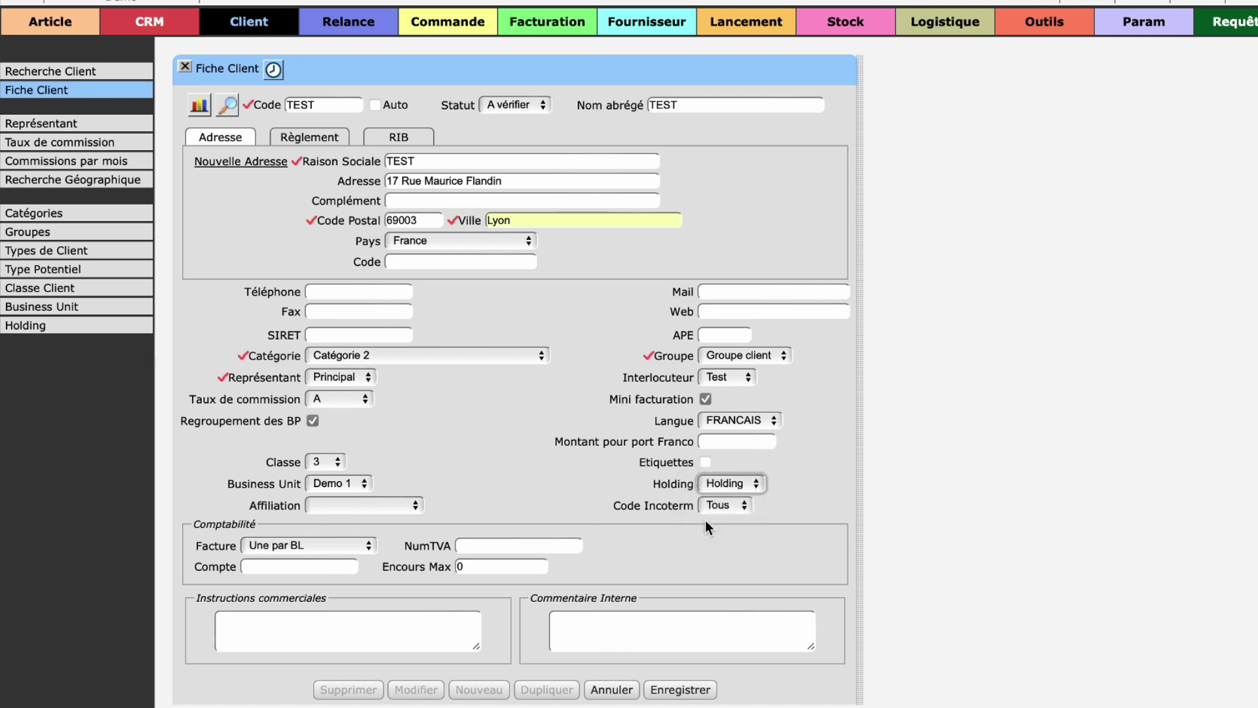
left_click(727, 501)
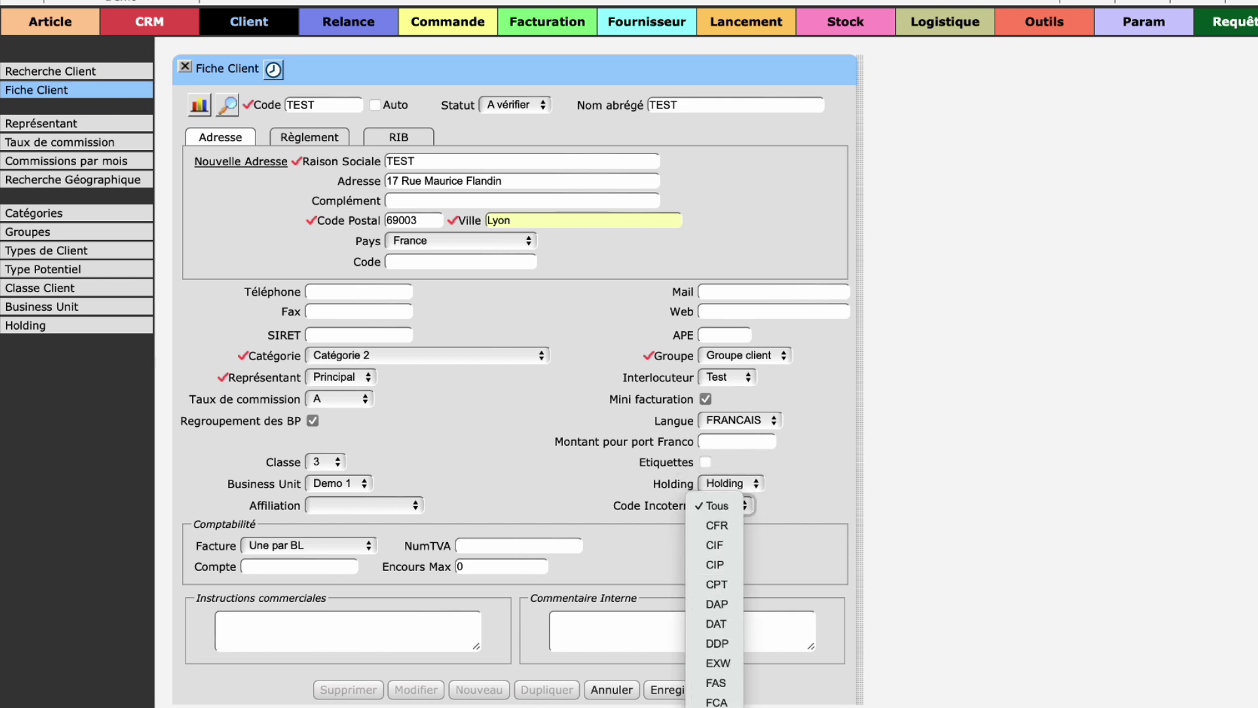
left_click(723, 506)
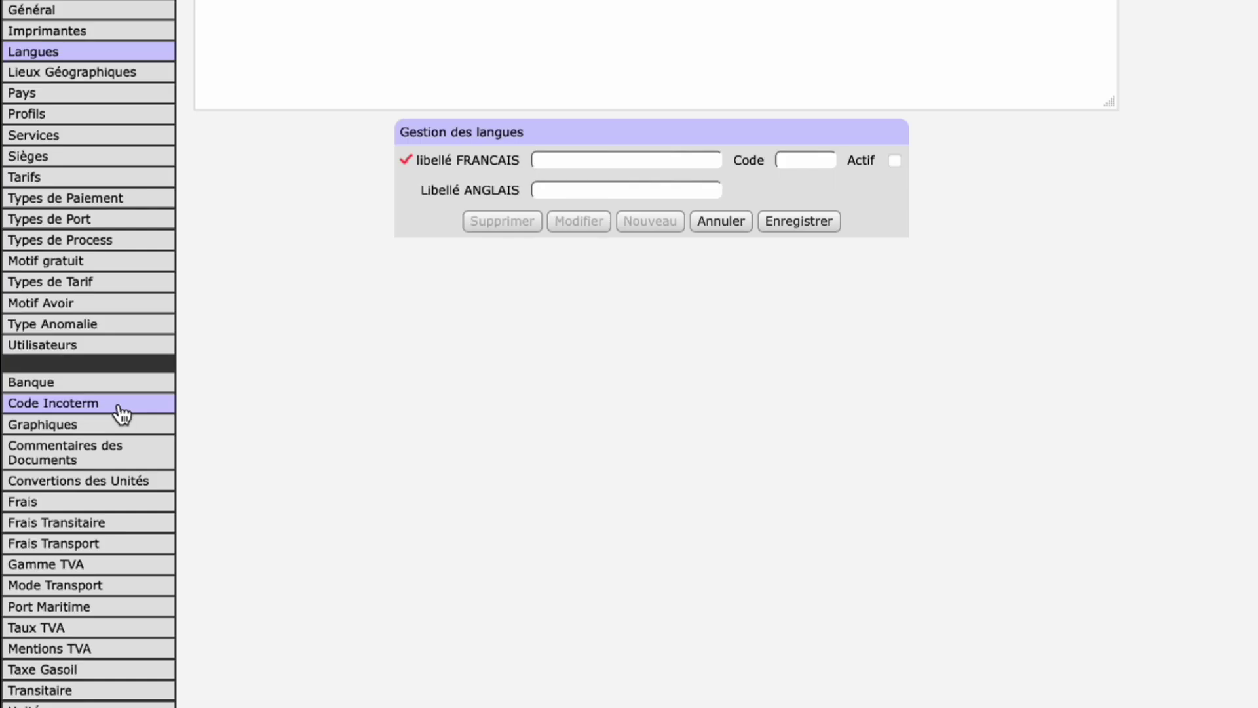
left_click(118, 403)
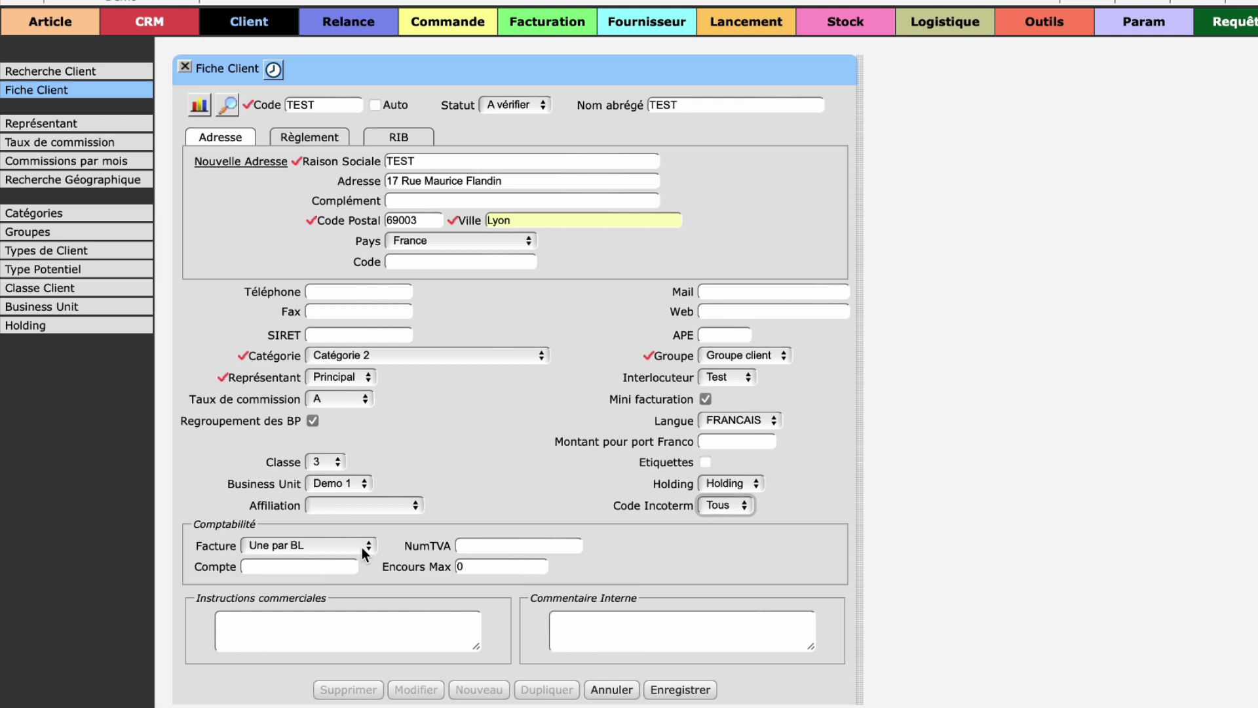
Step: Keep one invoice per delivery note and enter 41100 as the accounting account
left_click(361, 548)
left_click(362, 548)
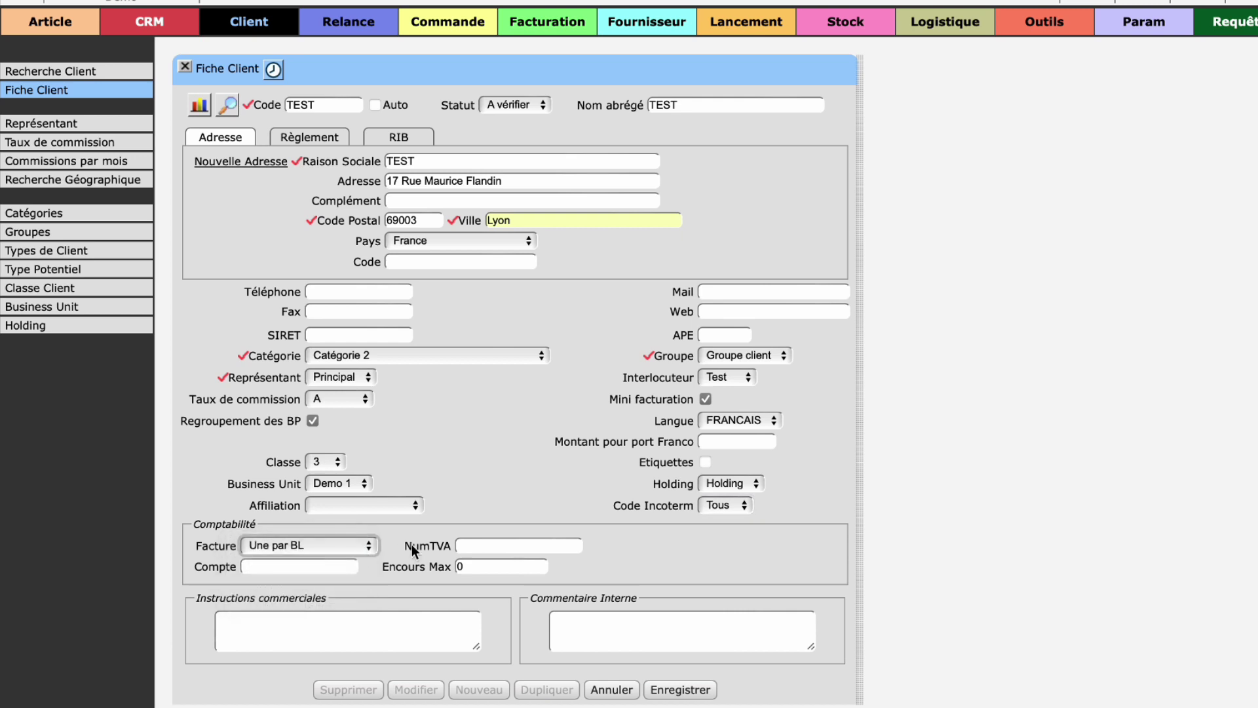
left_click(487, 548)
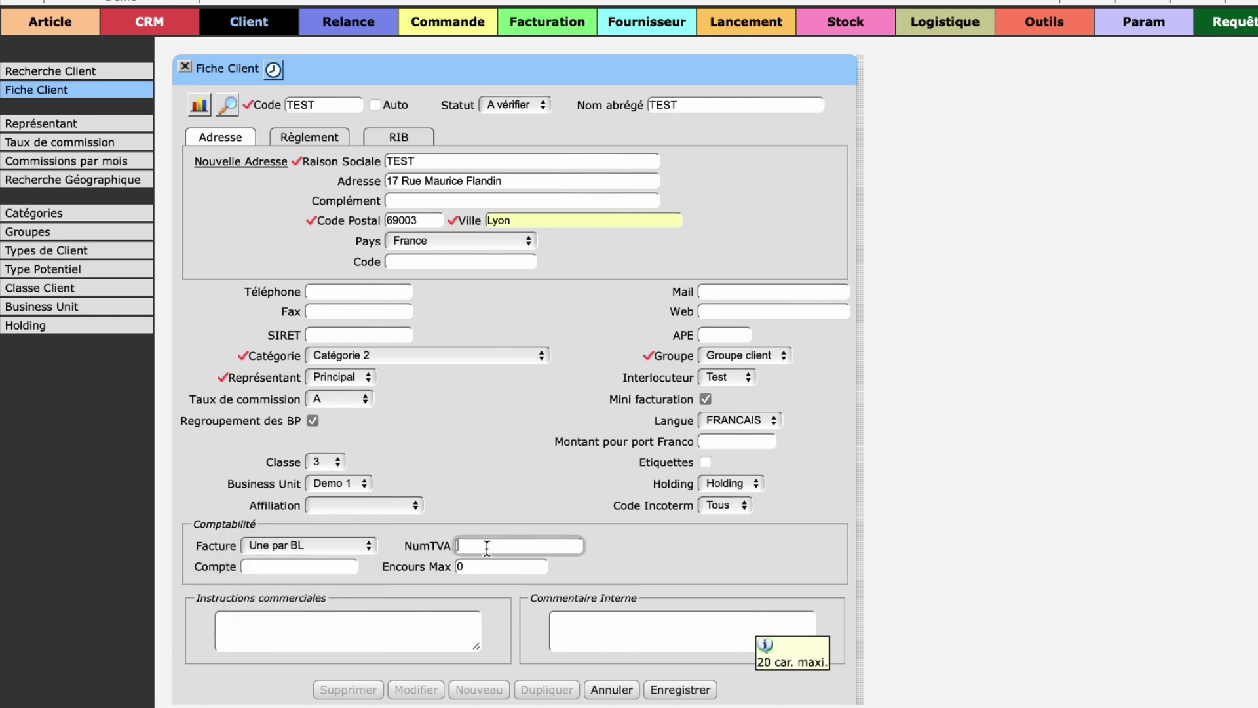
left_click(333, 567)
type("41100")
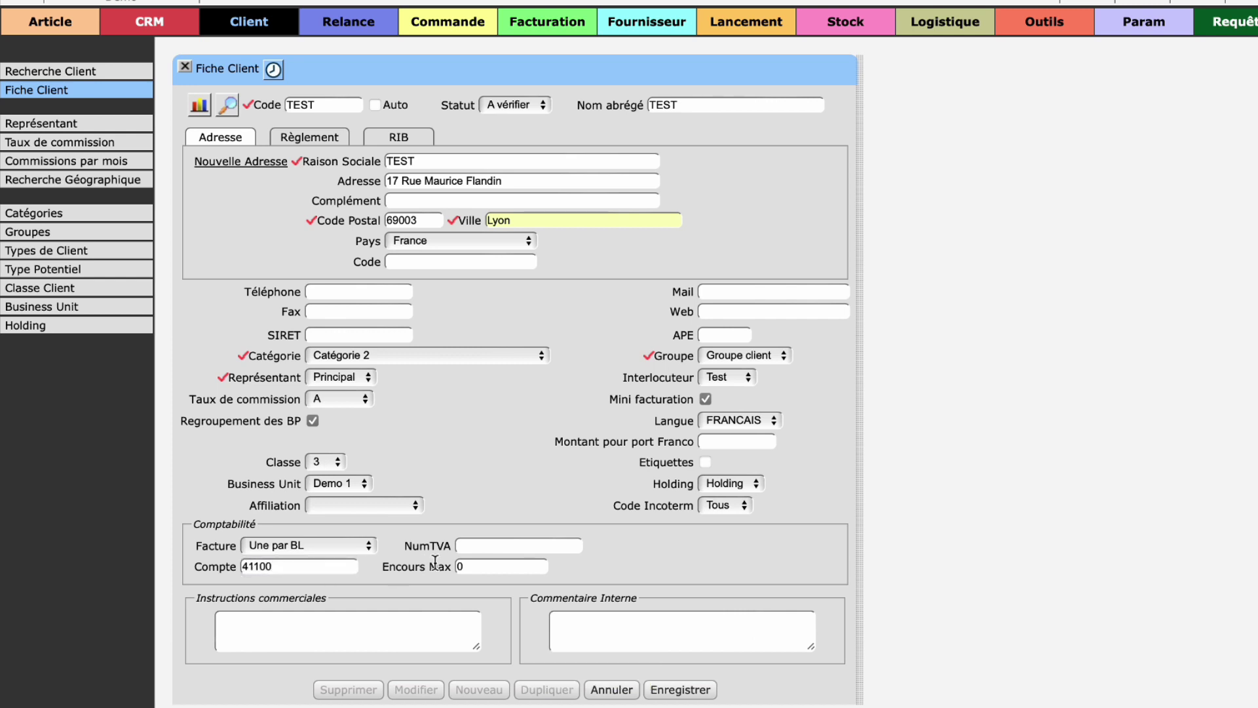
left_click(485, 560)
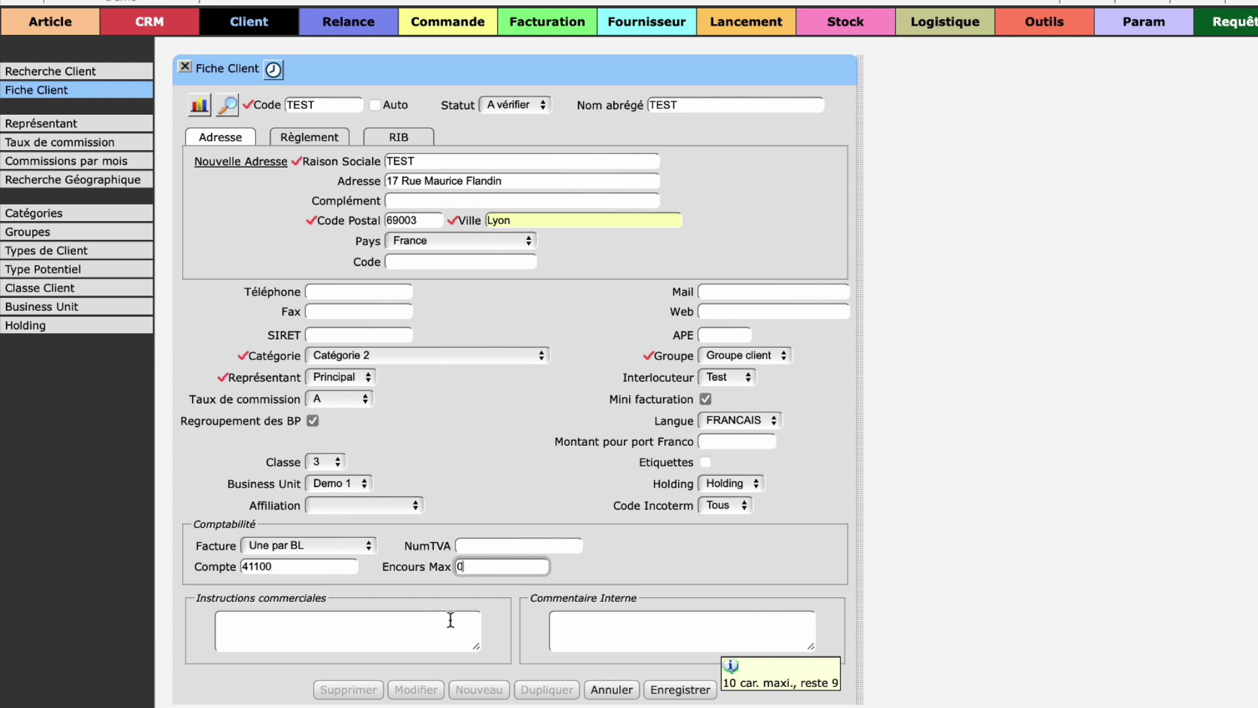
left_click(329, 628)
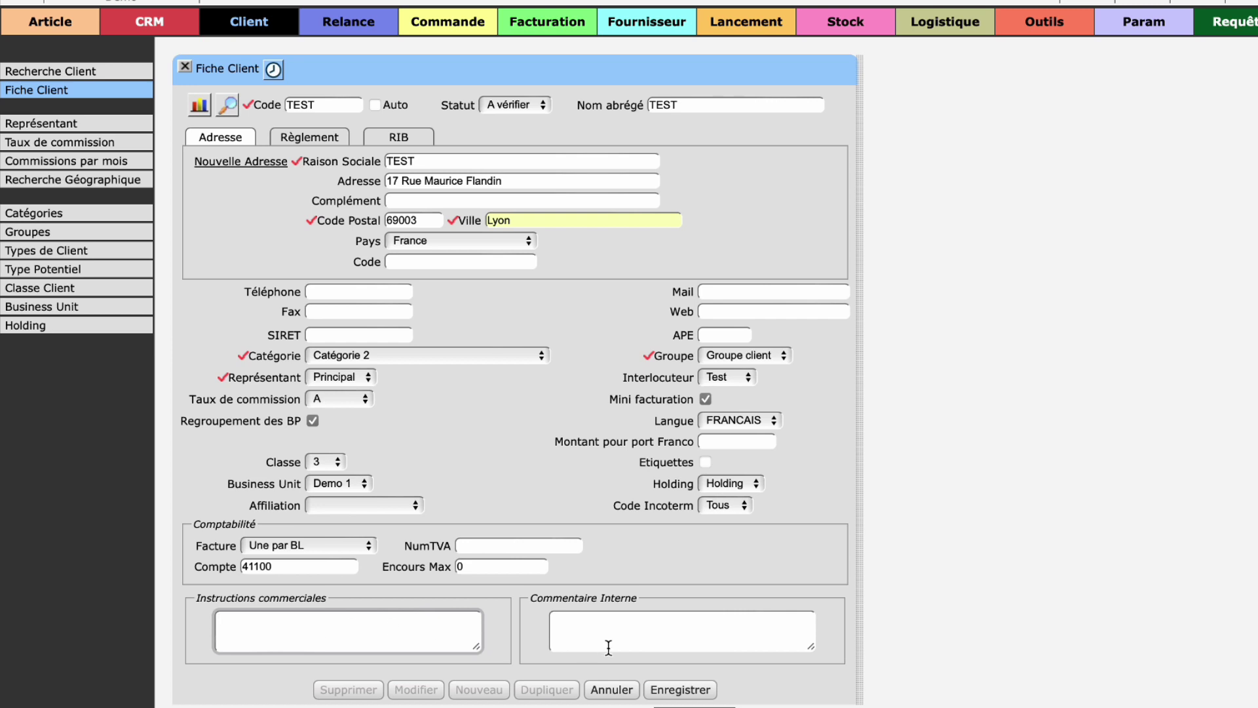
left_click(614, 625)
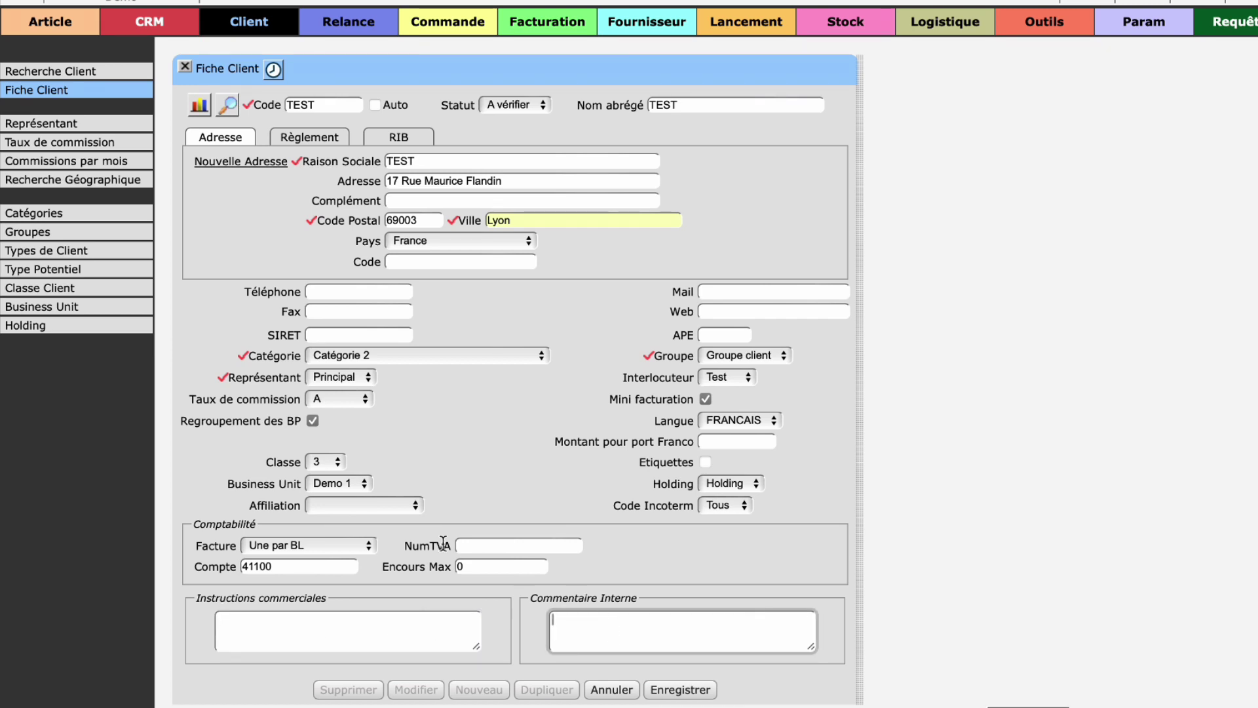
left_click(338, 141)
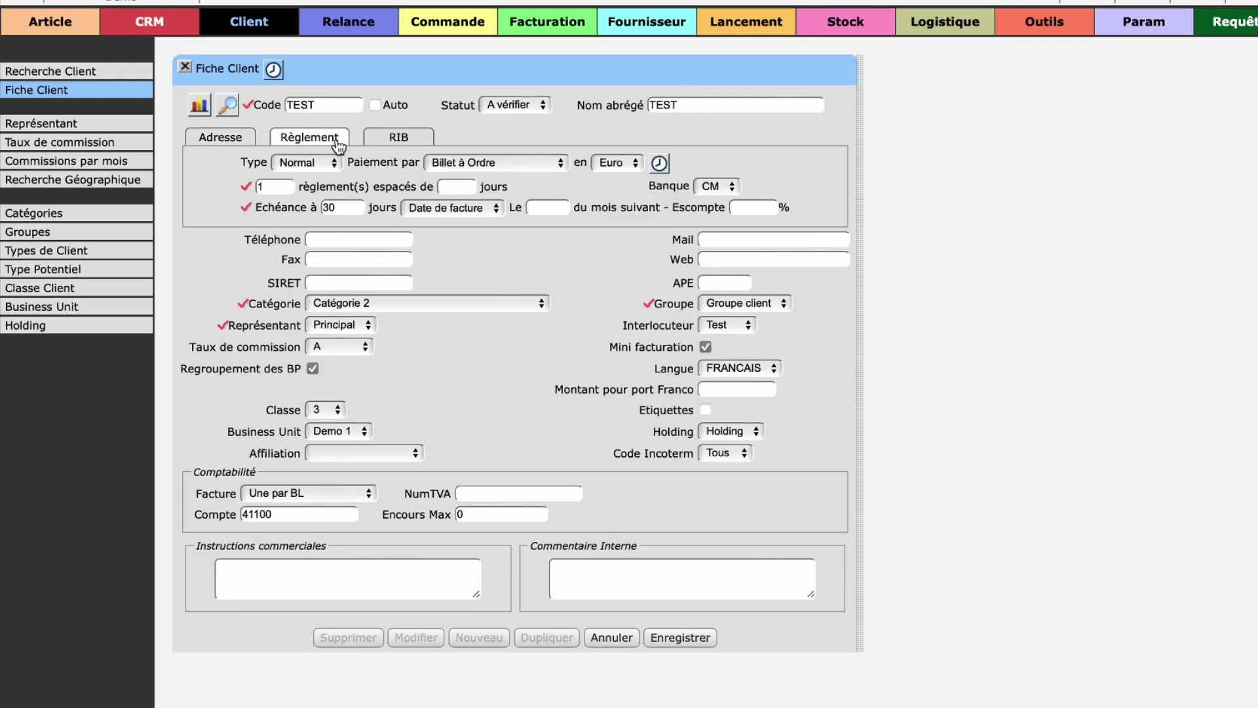
left_click(304, 162)
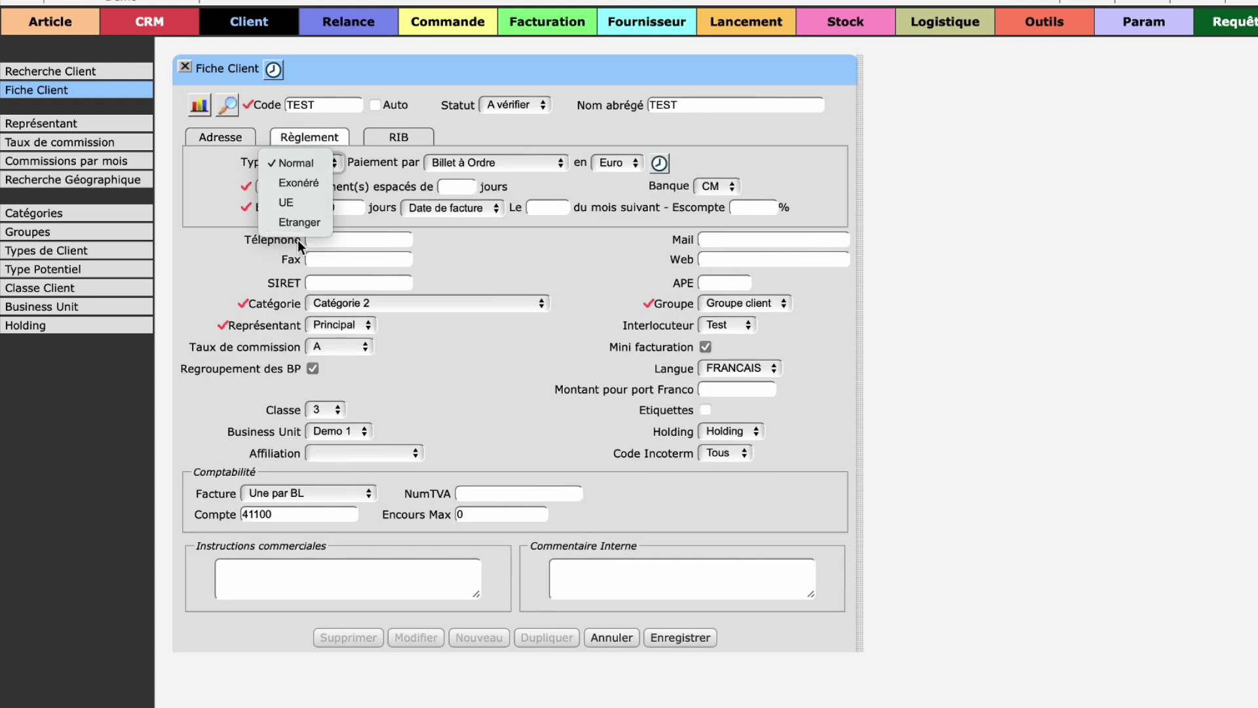
left_click(497, 164)
left_click(497, 164)
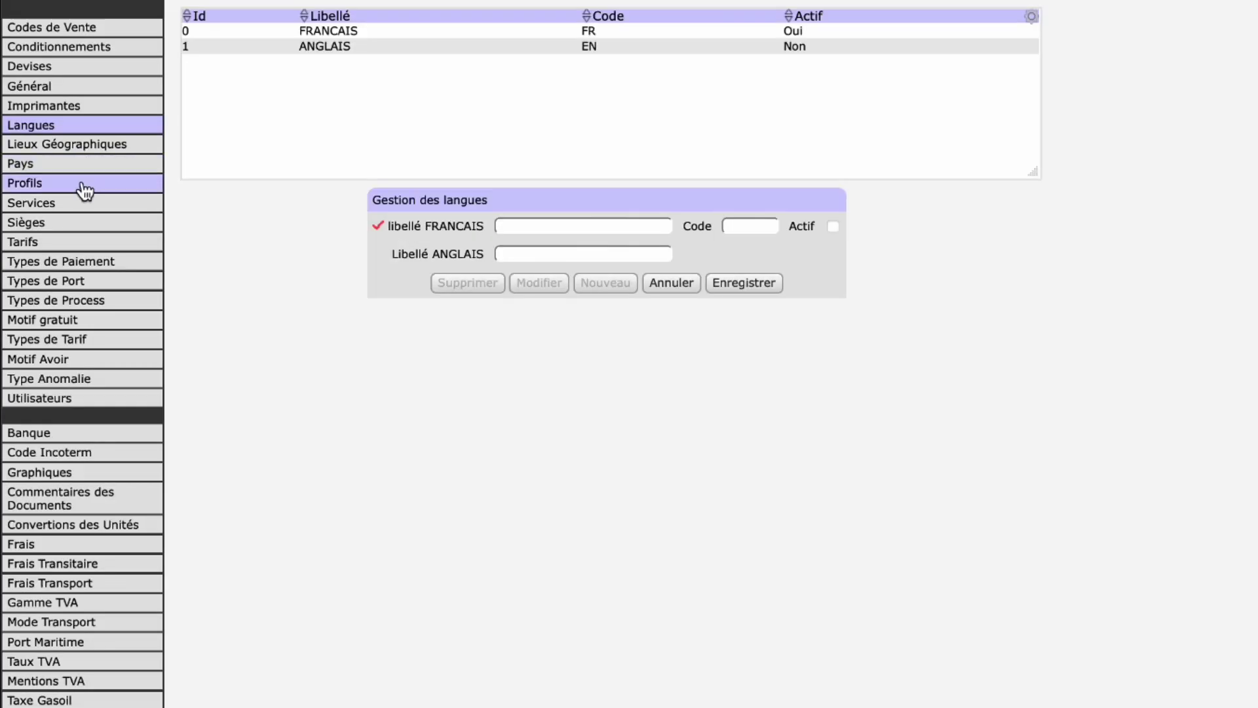
left_click(68, 262)
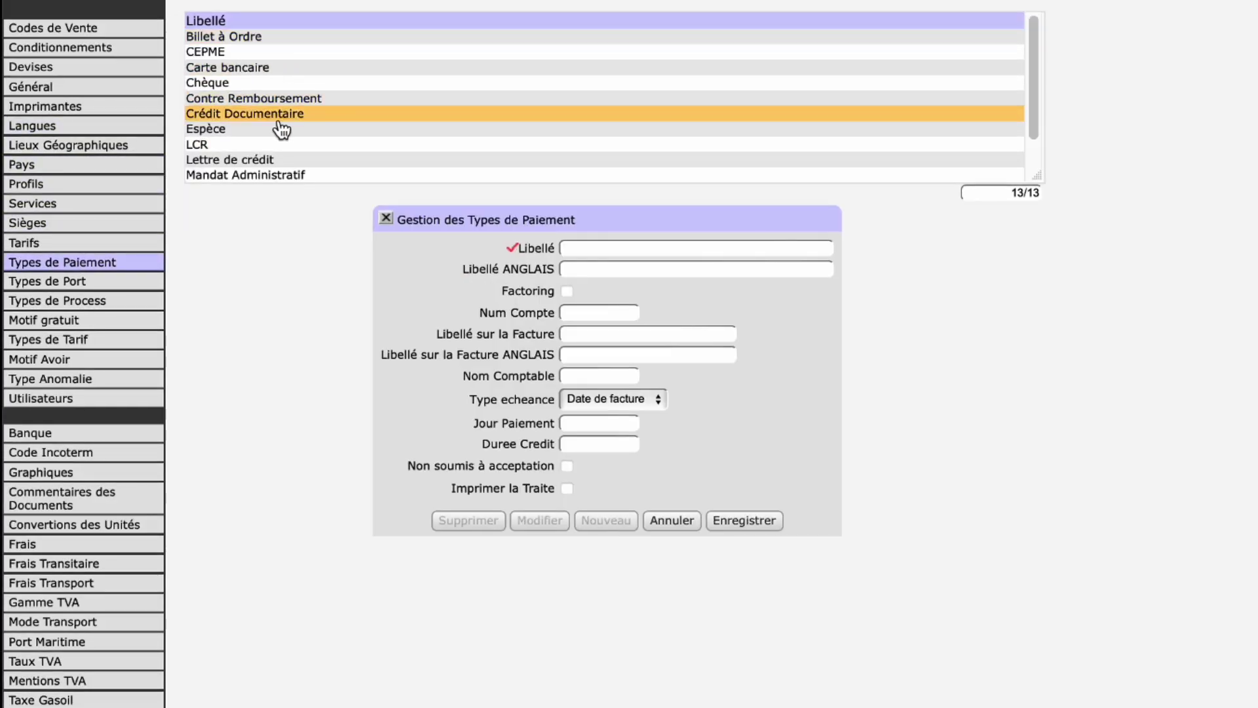
scroll(292, 124, "down", 3)
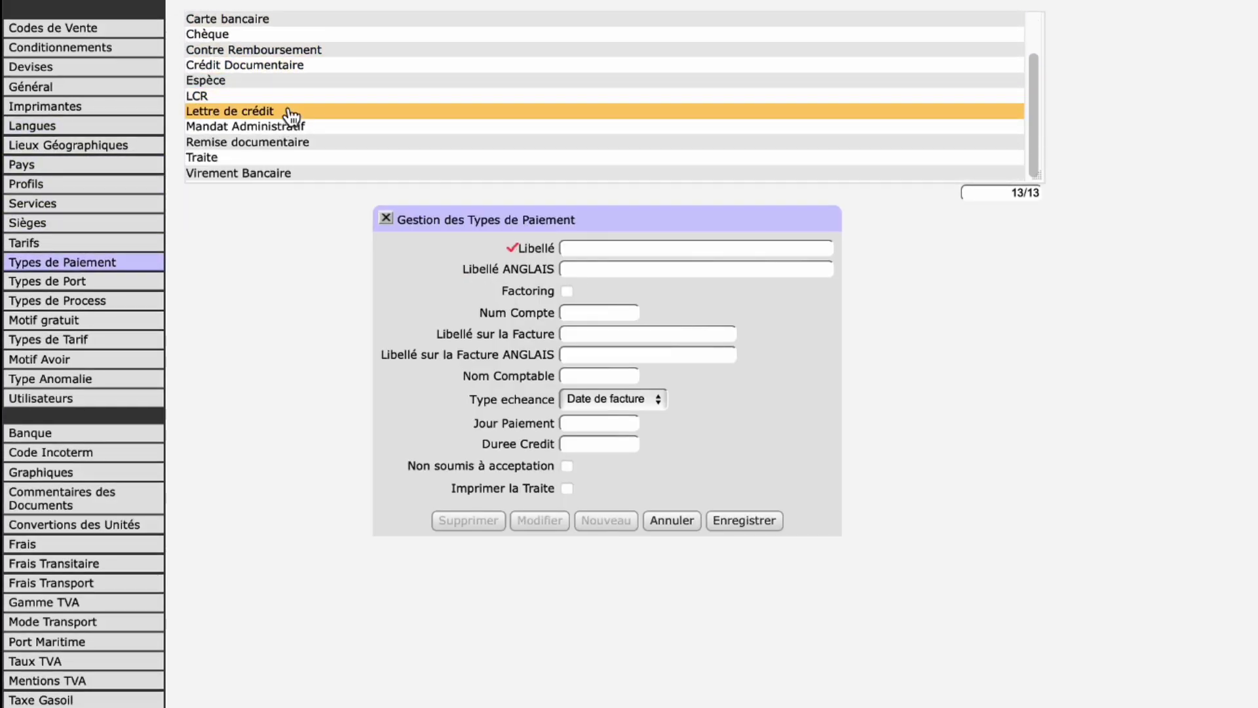
left_click(670, 247)
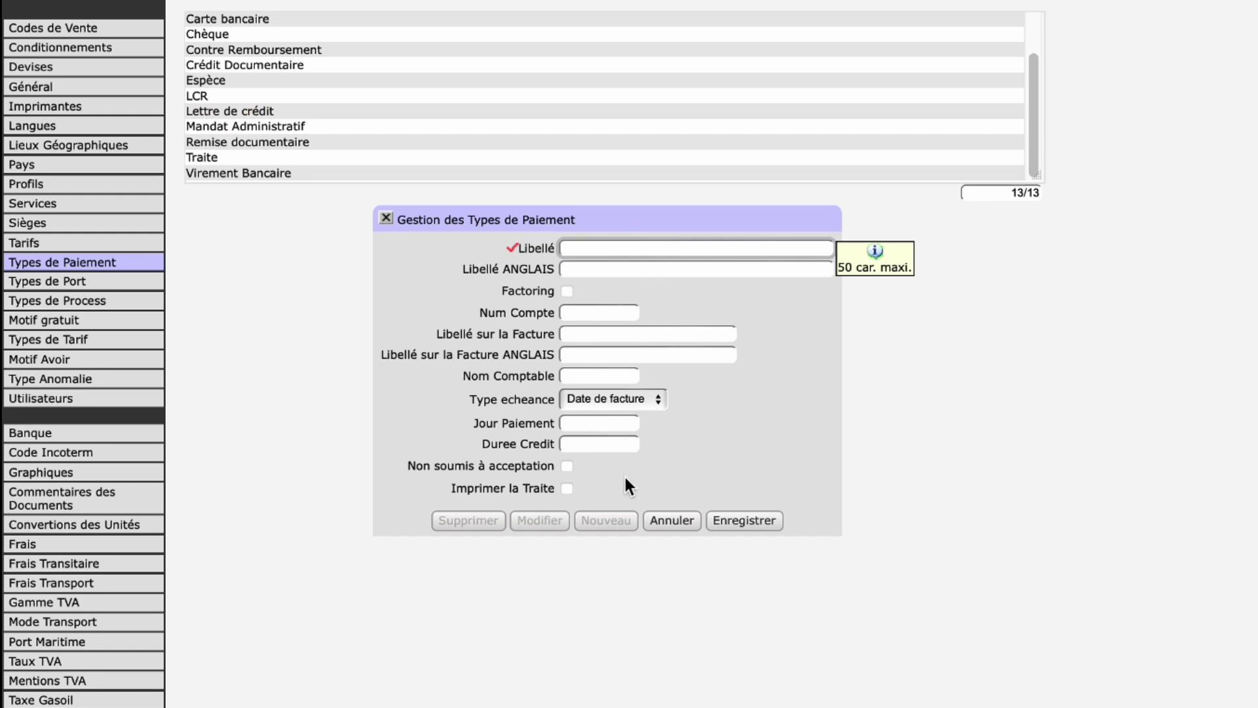
left_click(596, 400)
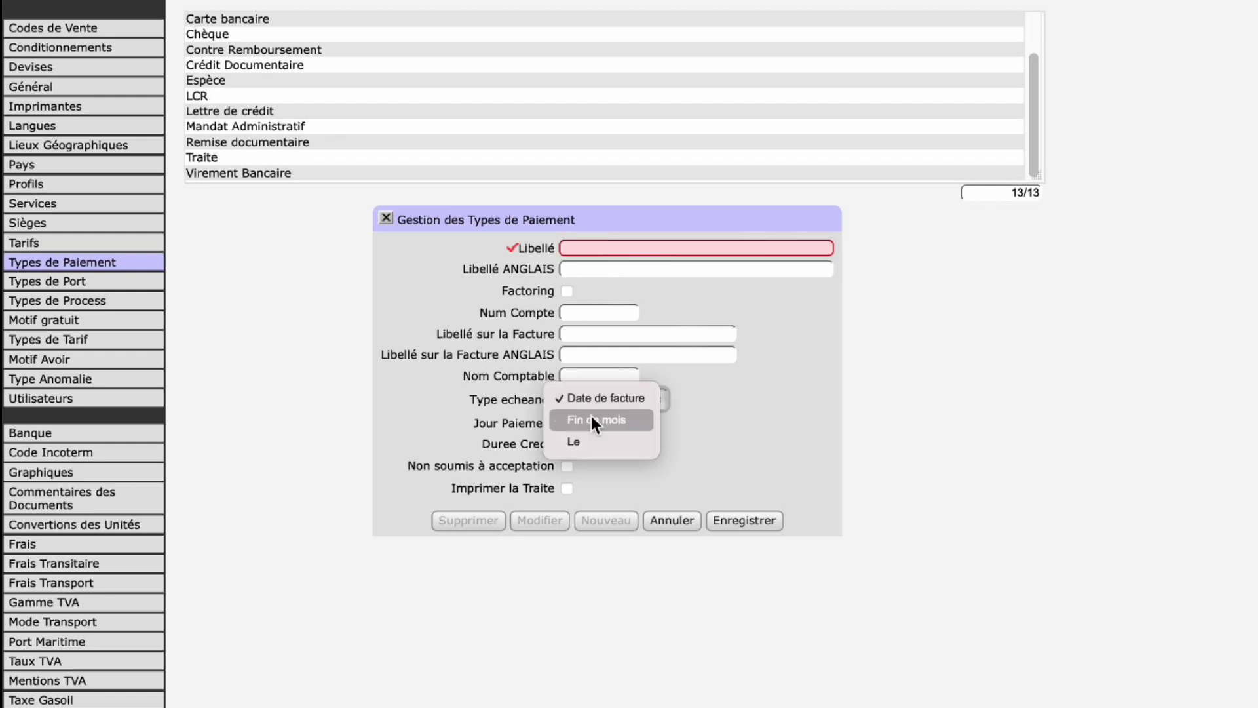
left_click(726, 399)
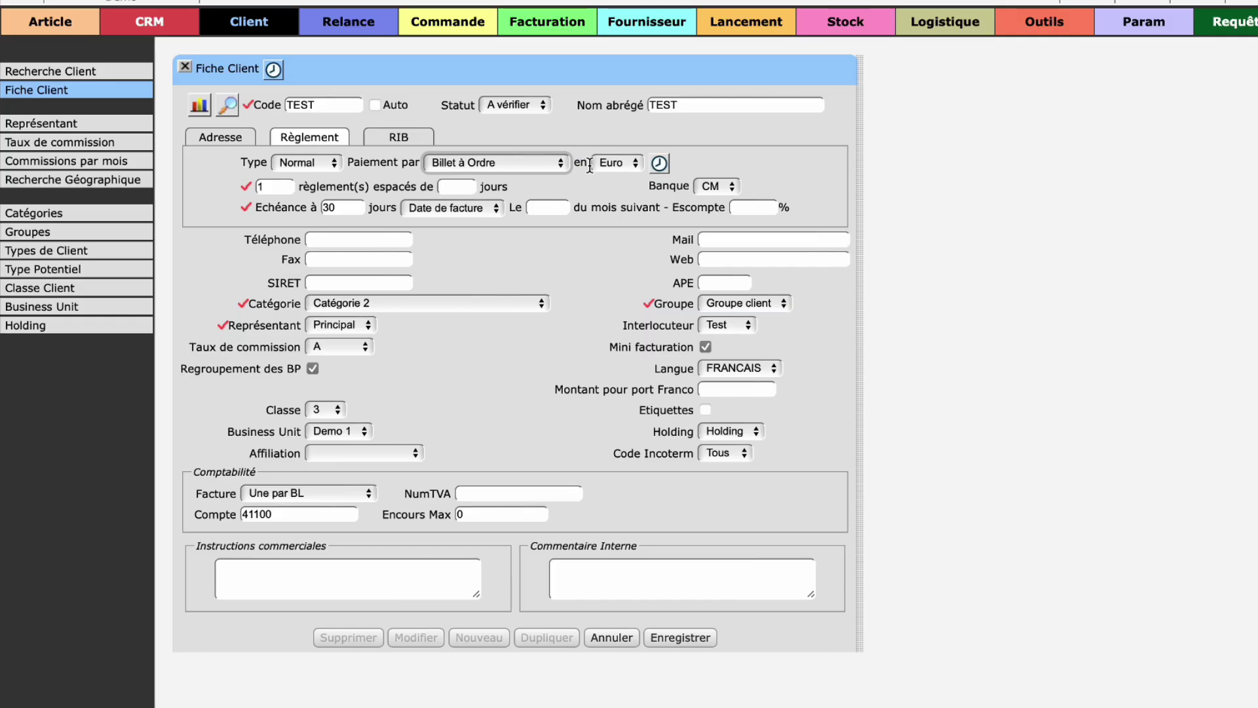
left_click(616, 164)
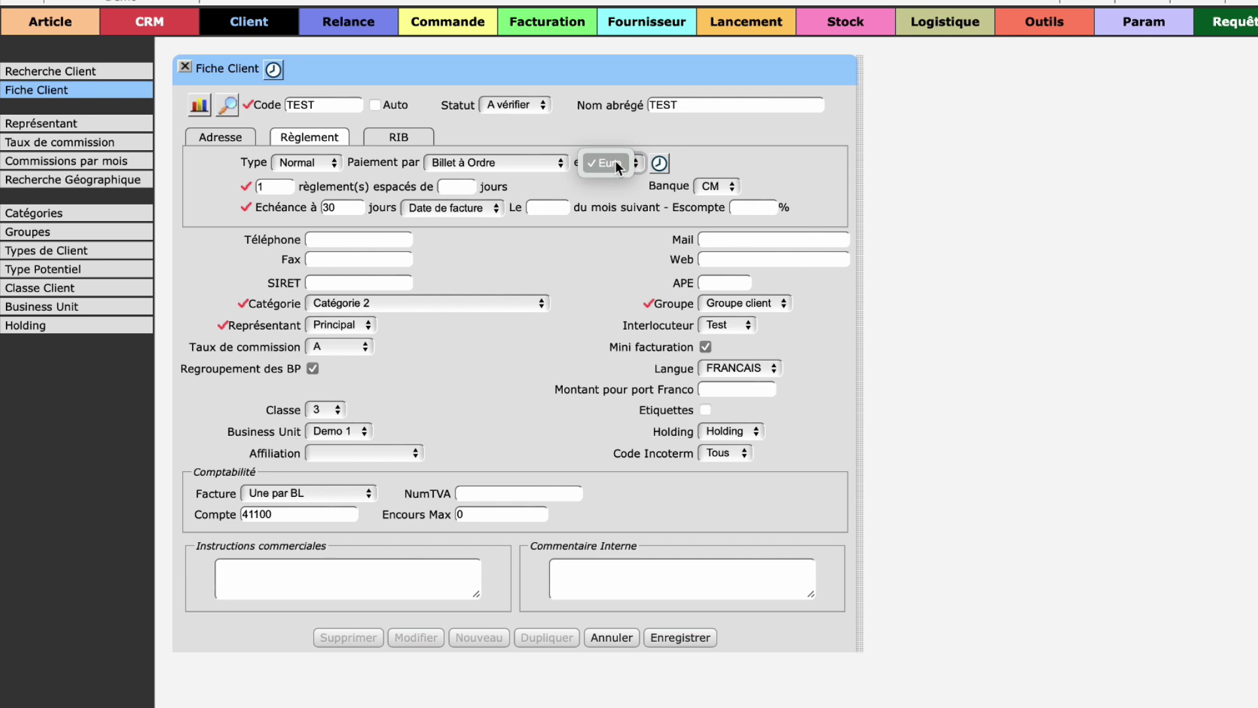
left_click(615, 164)
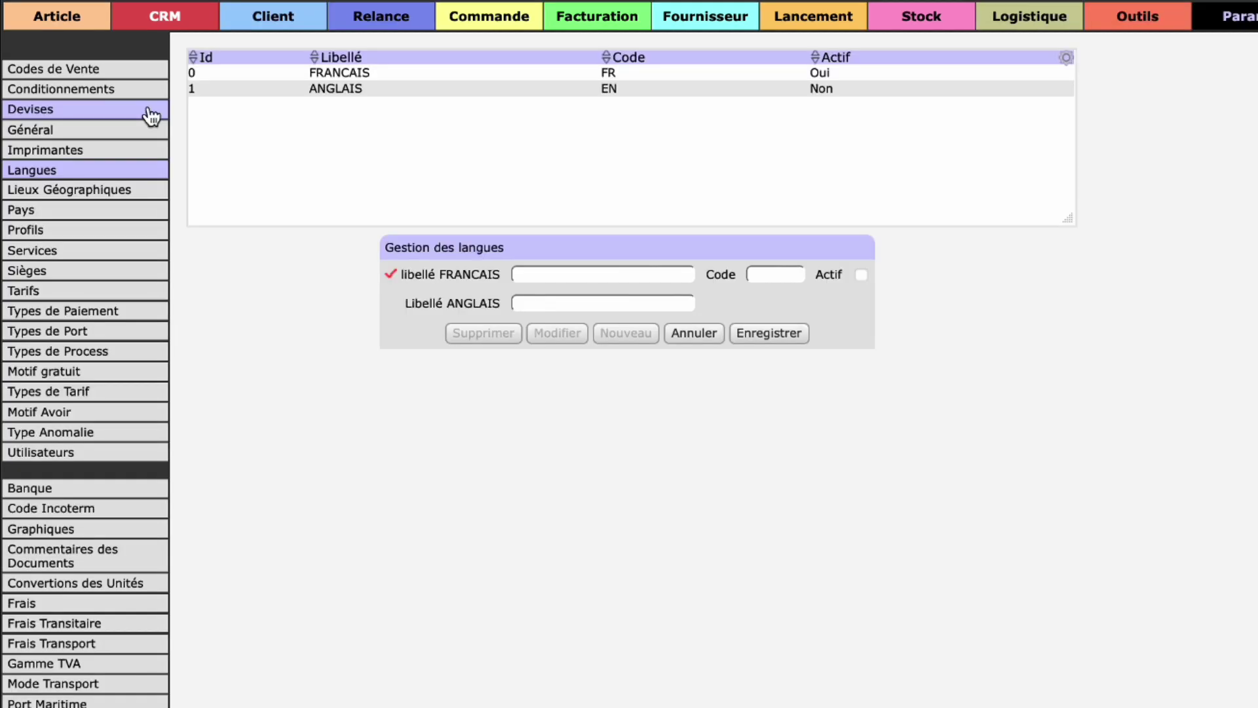
left_click(148, 109)
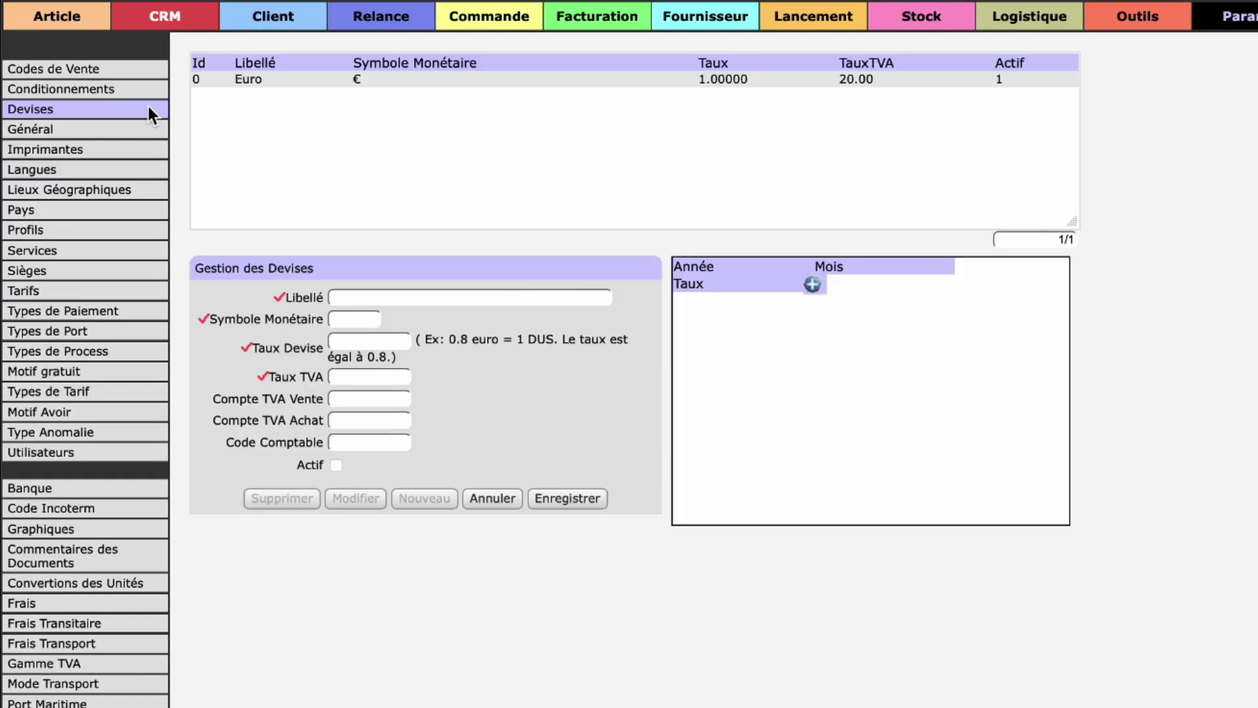
left_click(331, 82)
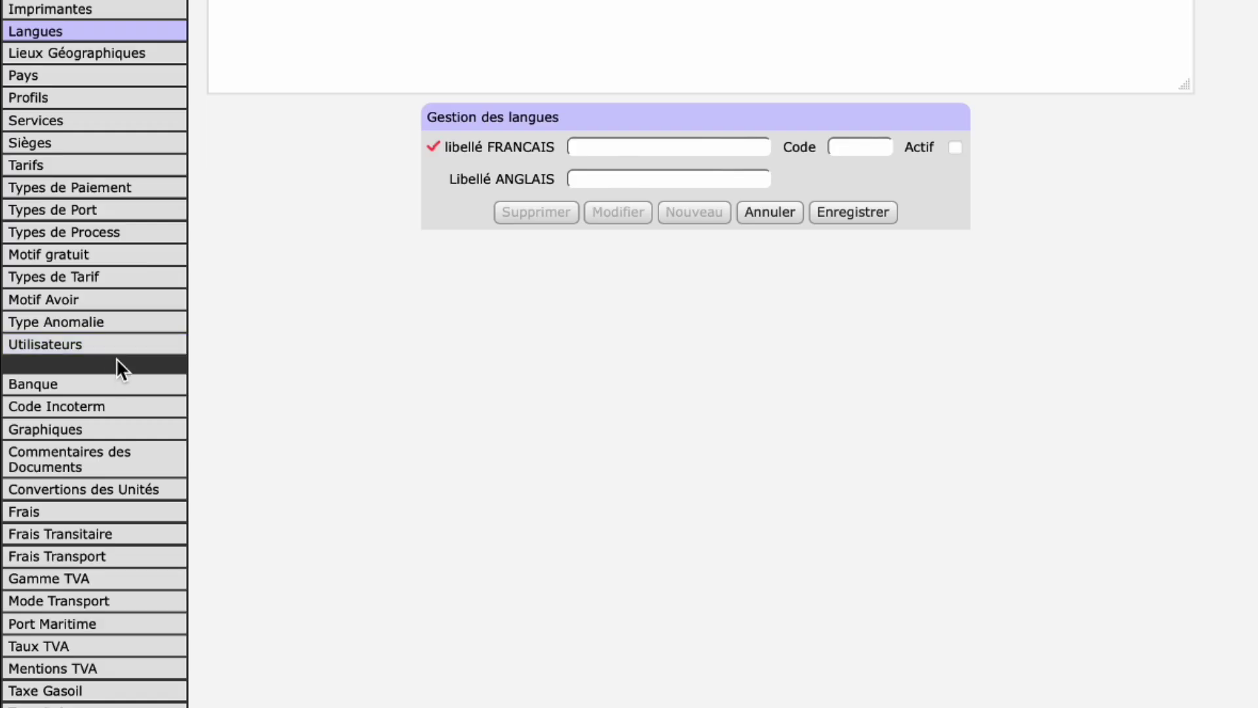
left_click(105, 382)
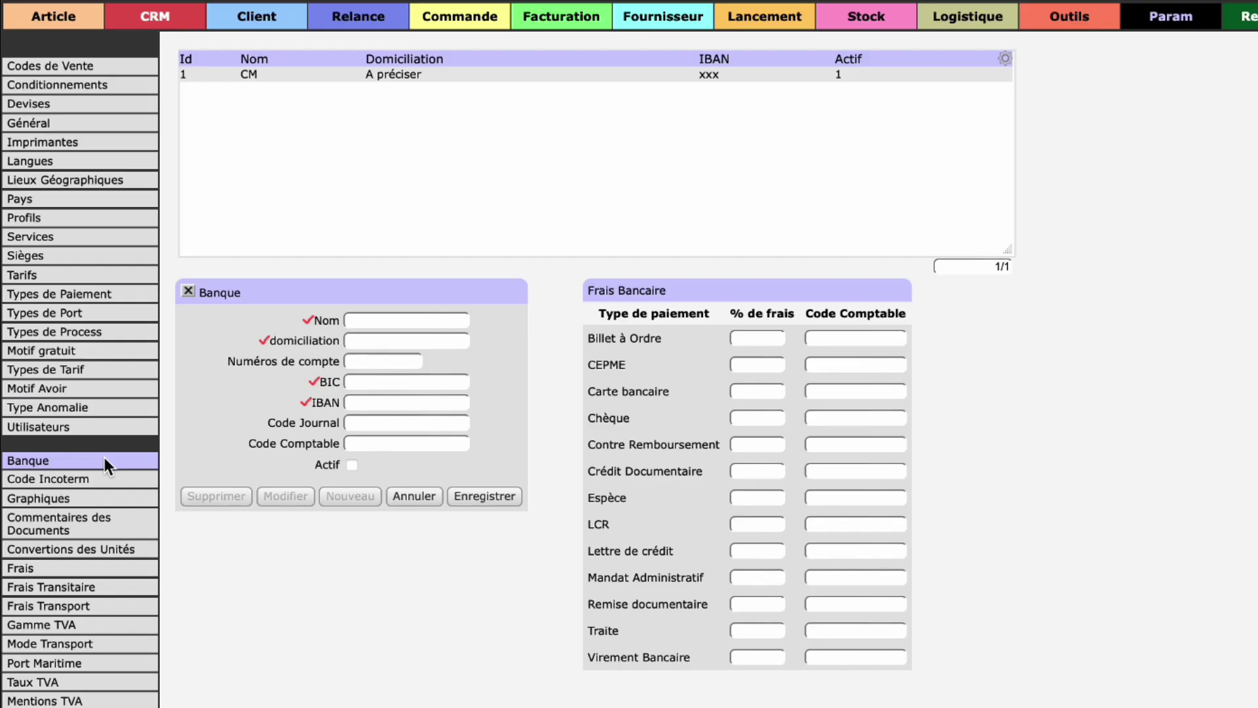
left_click(348, 76)
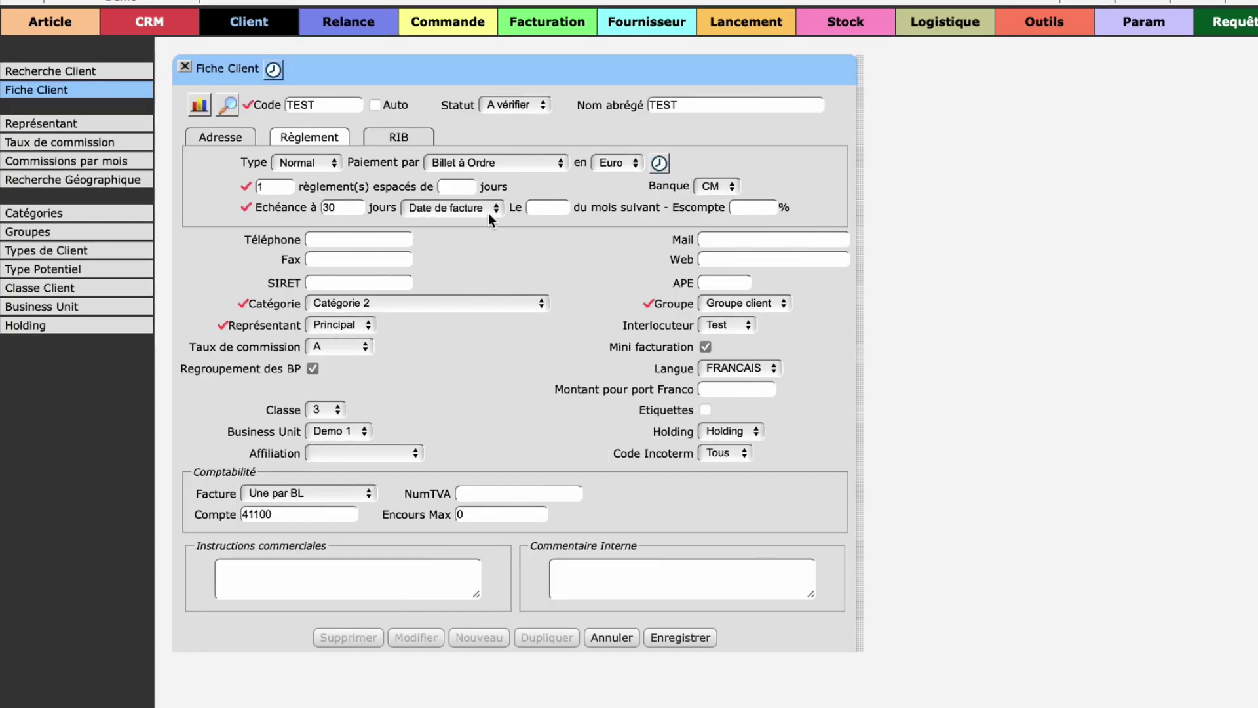
left_click(489, 208)
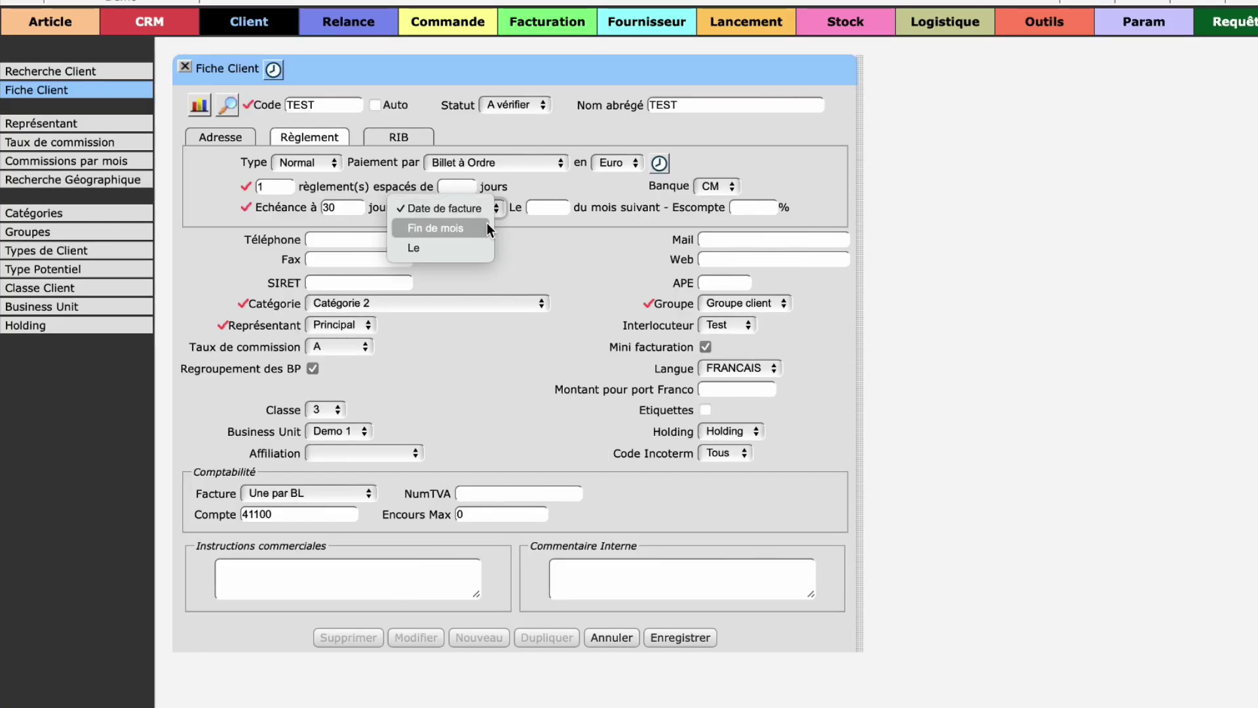
Step: Check the empty RIB bank details, return to the address tab, and save client TEST
key("Tab")
left_click(422, 146)
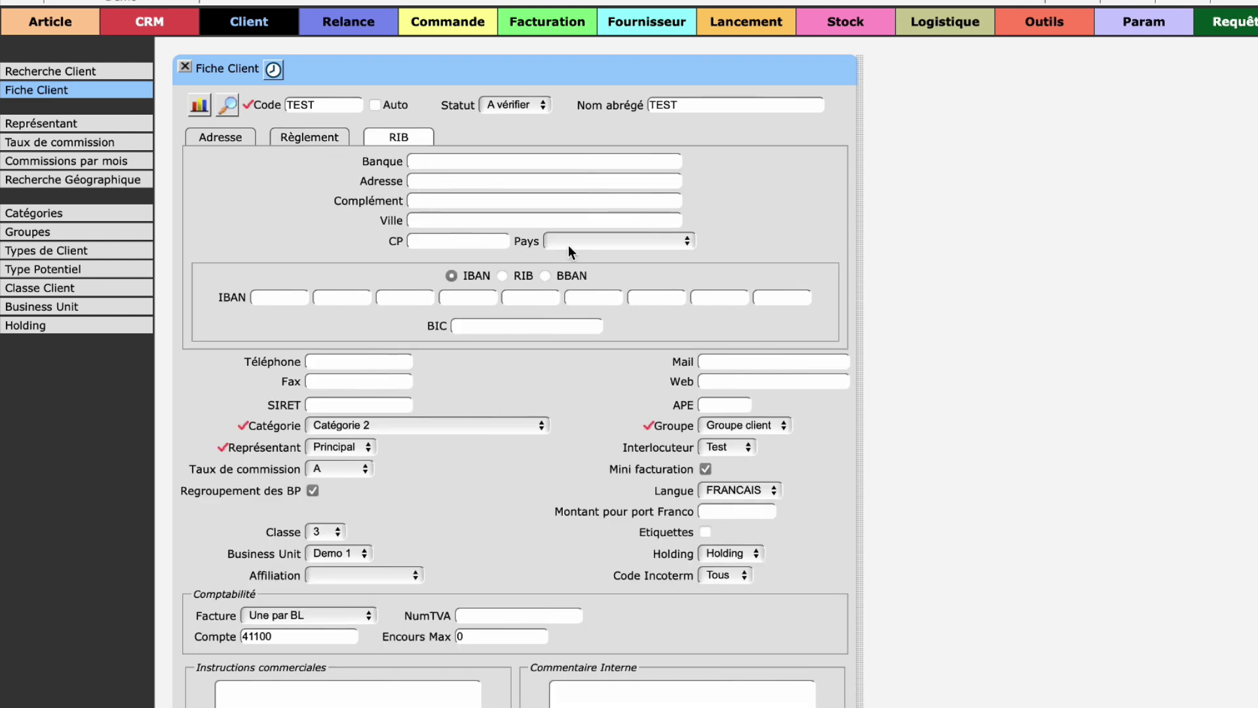
left_click(244, 138)
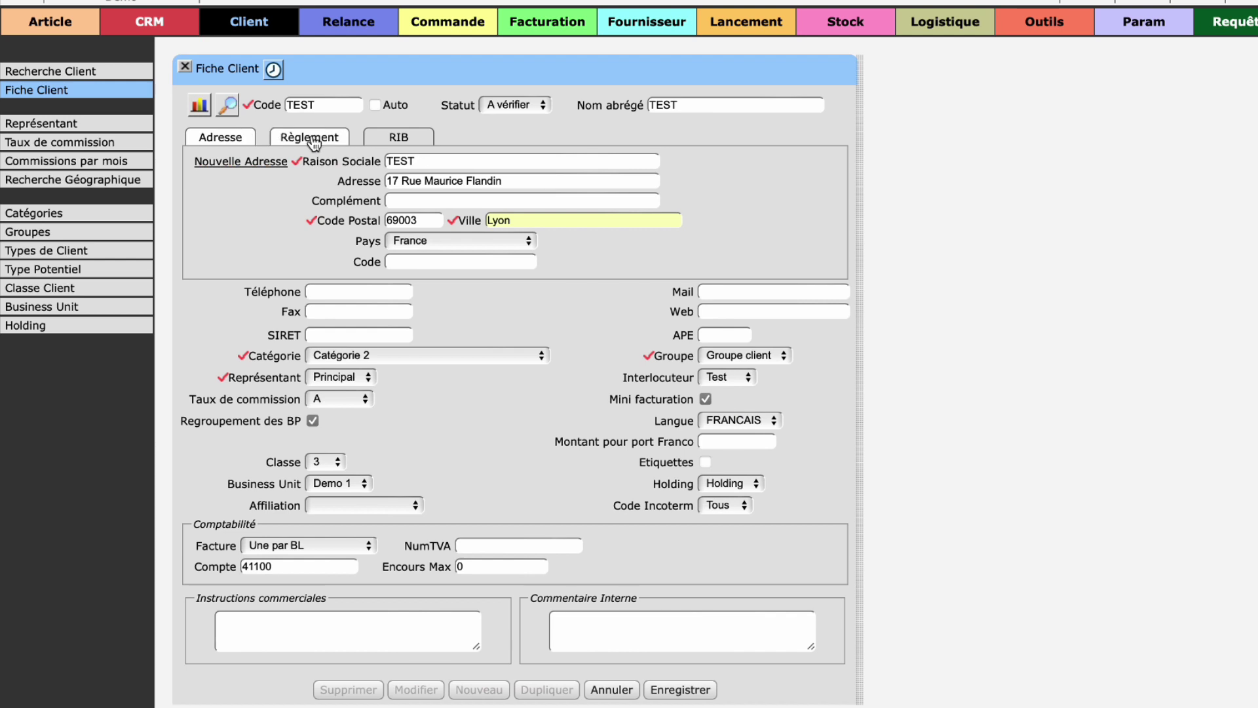
left_click(679, 694)
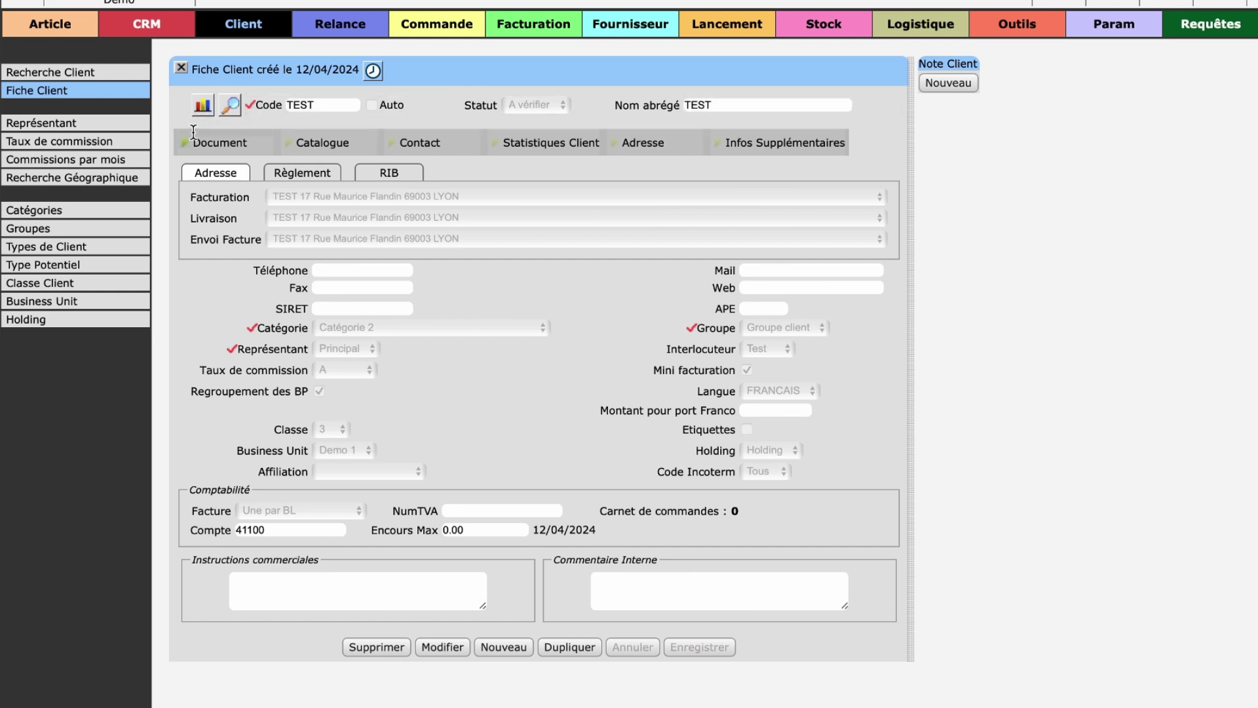
Step: List all clients on the Recherche Client page
left_click(120, 75)
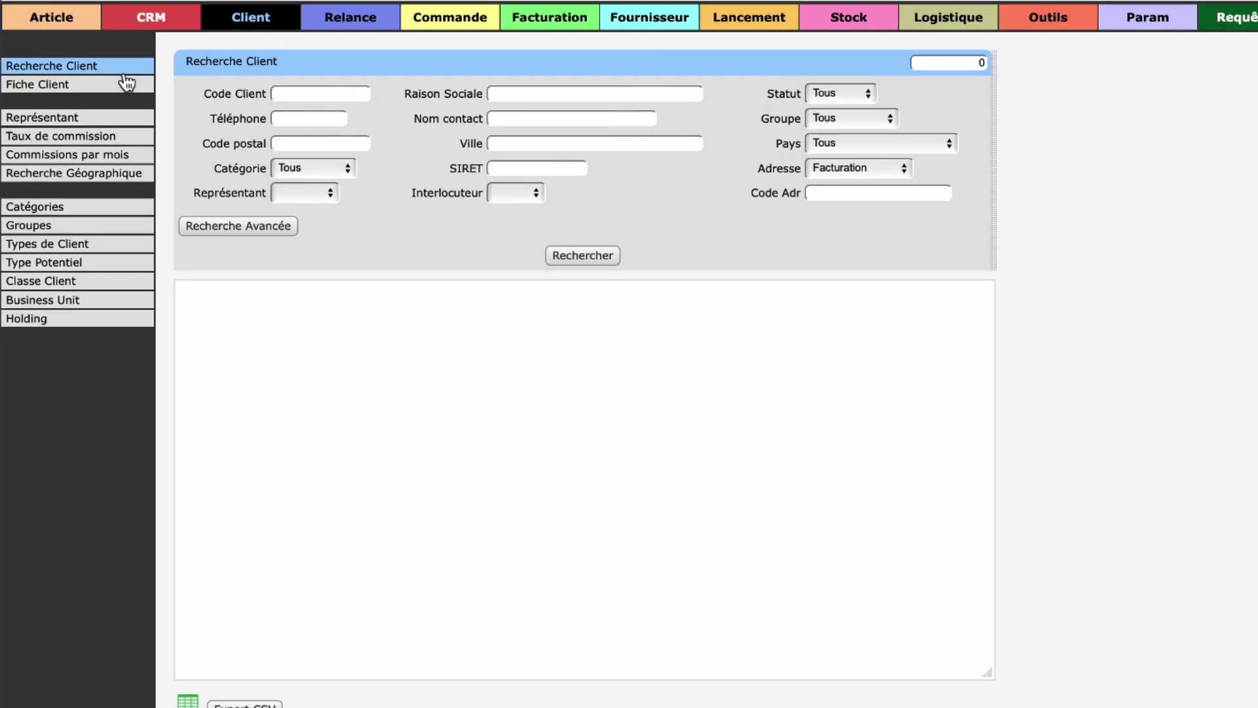
left_click(580, 256)
left_click(567, 93)
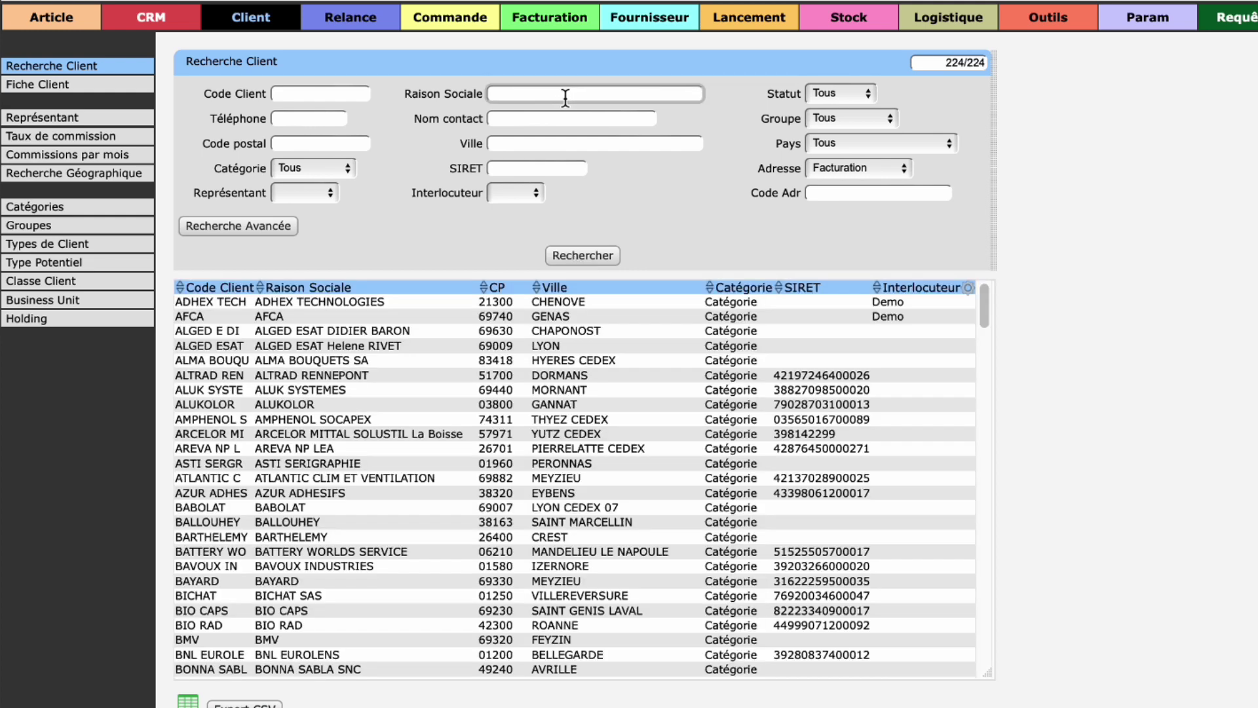
left_click(836, 92)
Step: Try advanced and geographic search, then search client code 'test' to find TEST in Lyon 69003
left_click(278, 239)
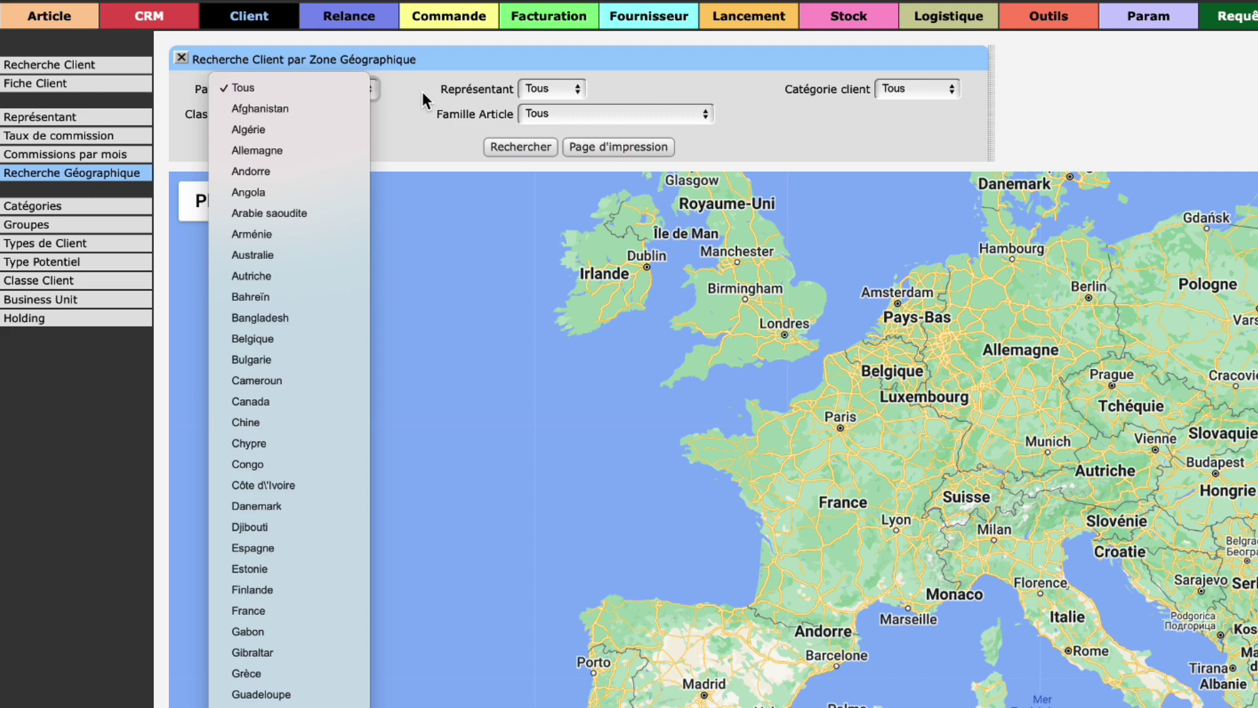
left_click(422, 92)
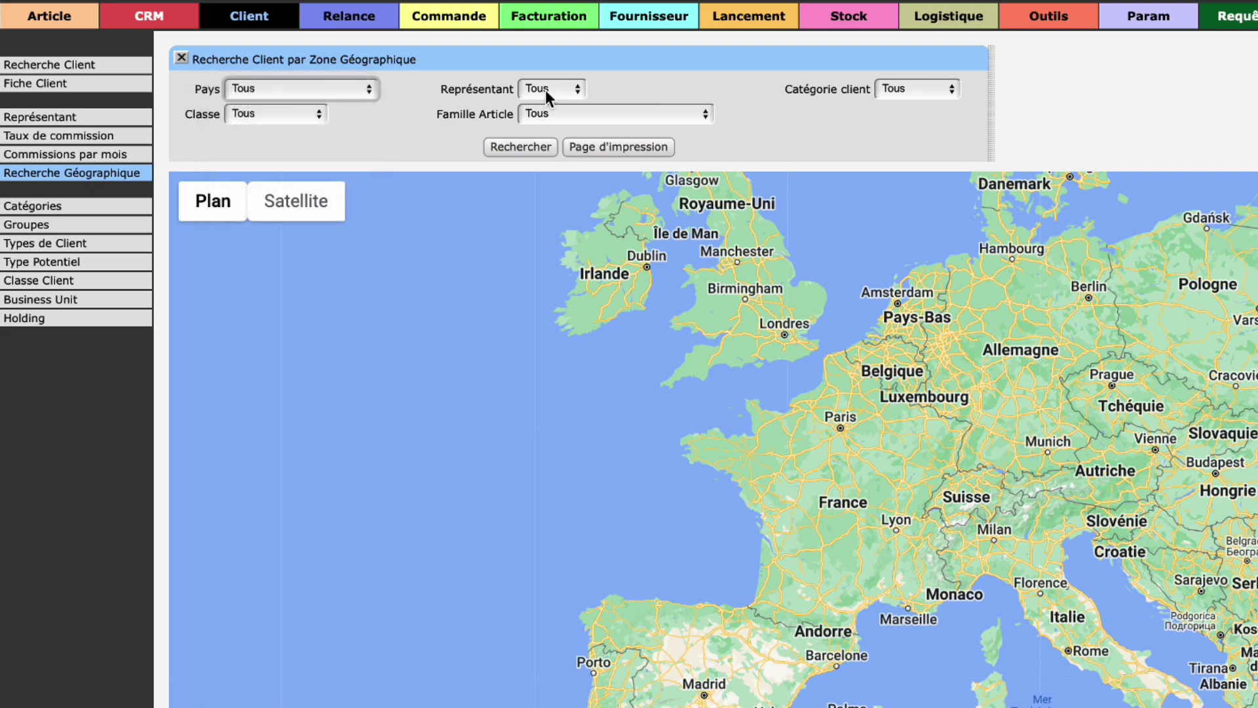
left_click(562, 86)
left_click(580, 89)
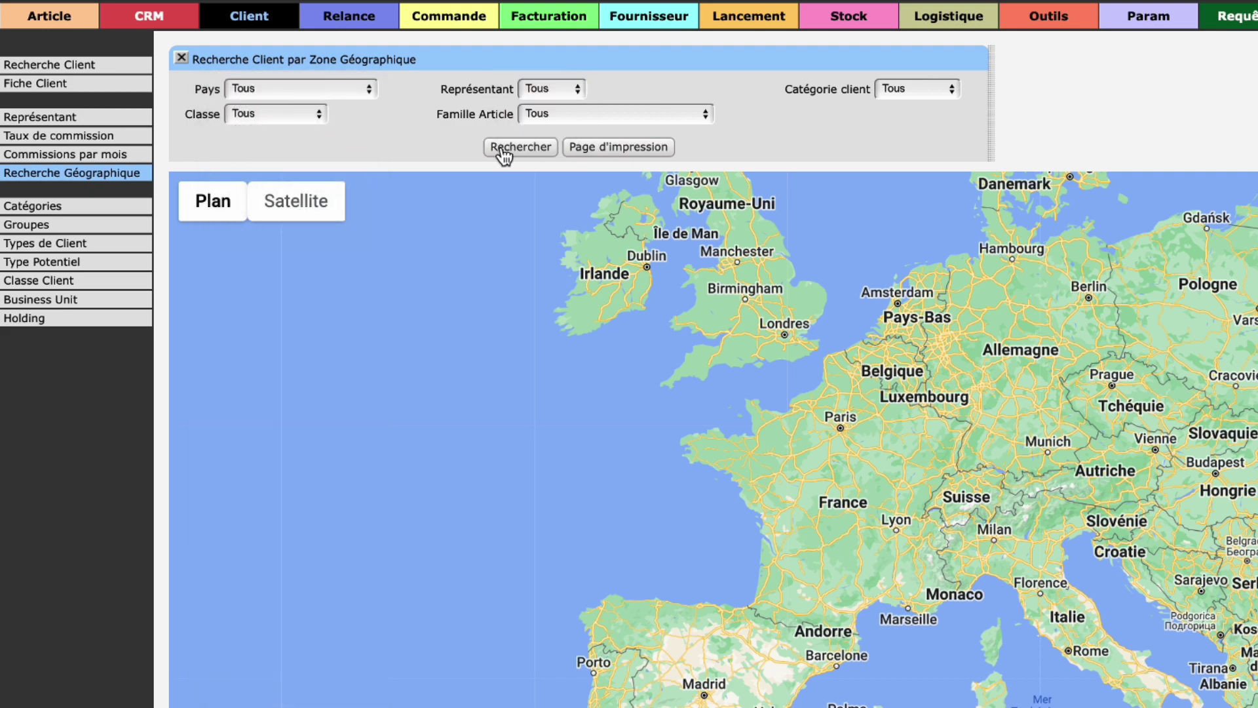
left_click(506, 150)
type("t")
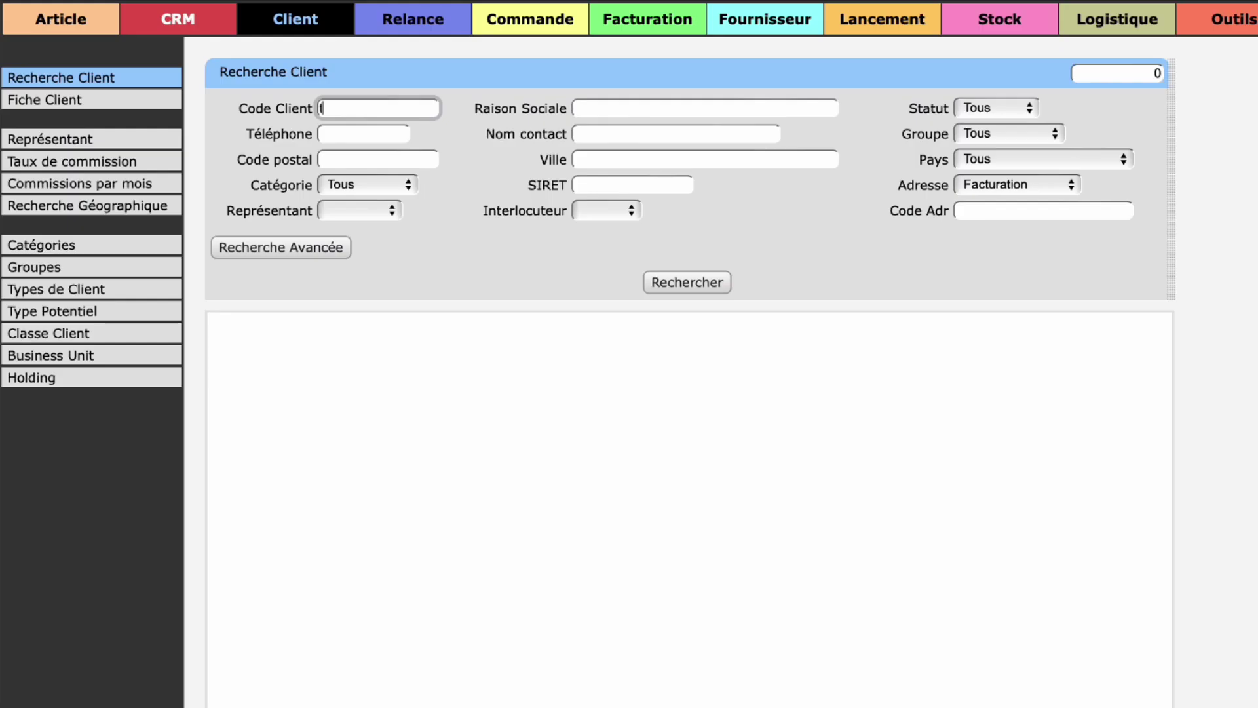
type("est")
left_click(670, 281)
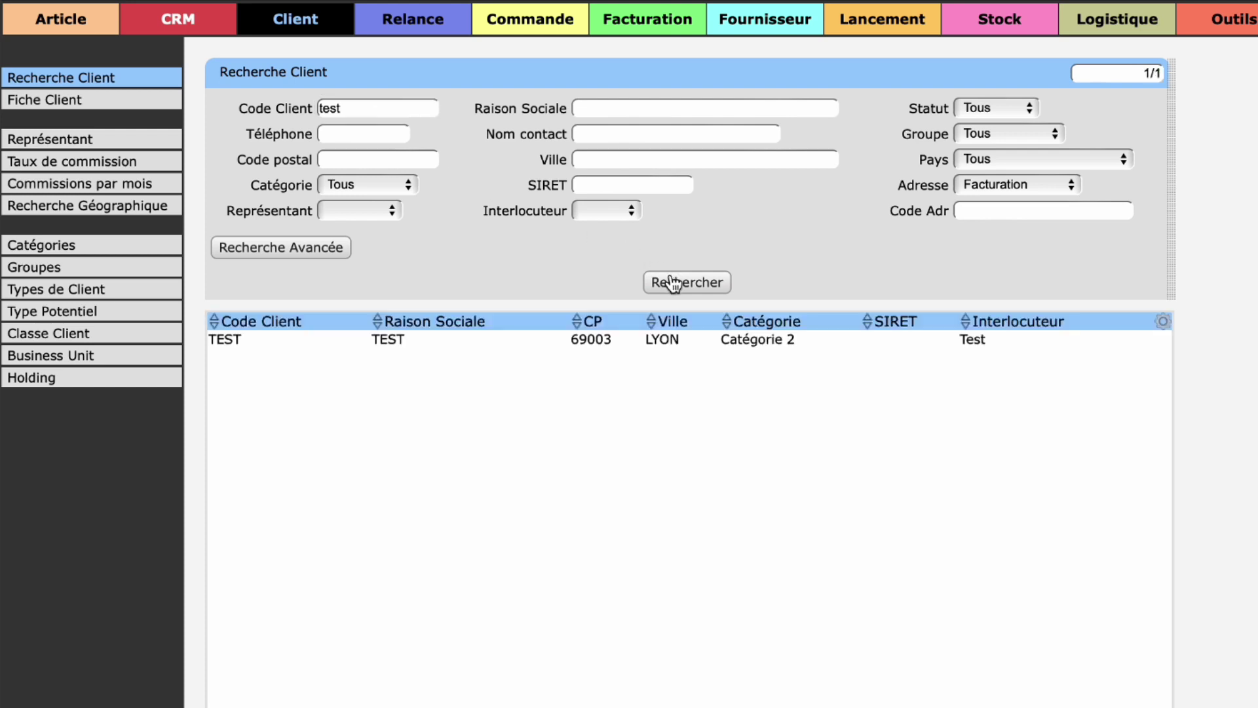